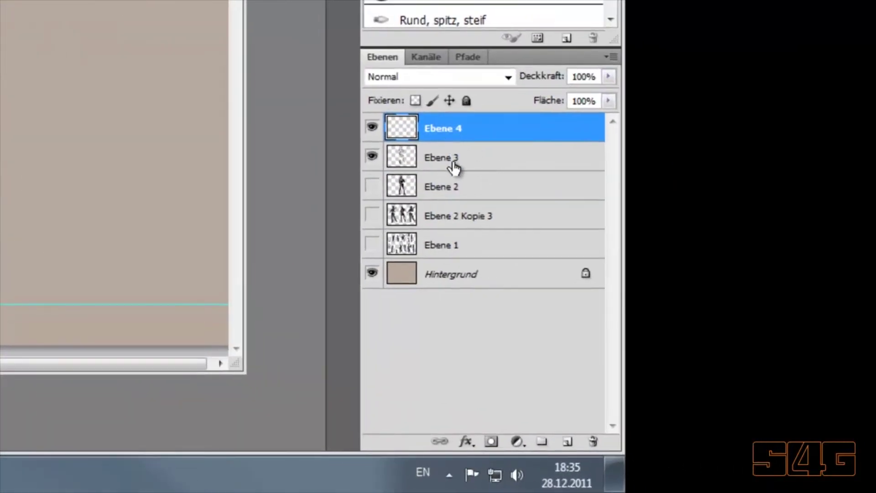
Lower a layer's opacity with the Deckkraft slider
{"action": "left_click", "coordinate": [454, 166]}
{"action": "left_click", "coordinate": [461, 133]}
{"action": "left_click", "coordinate": [608, 77]}
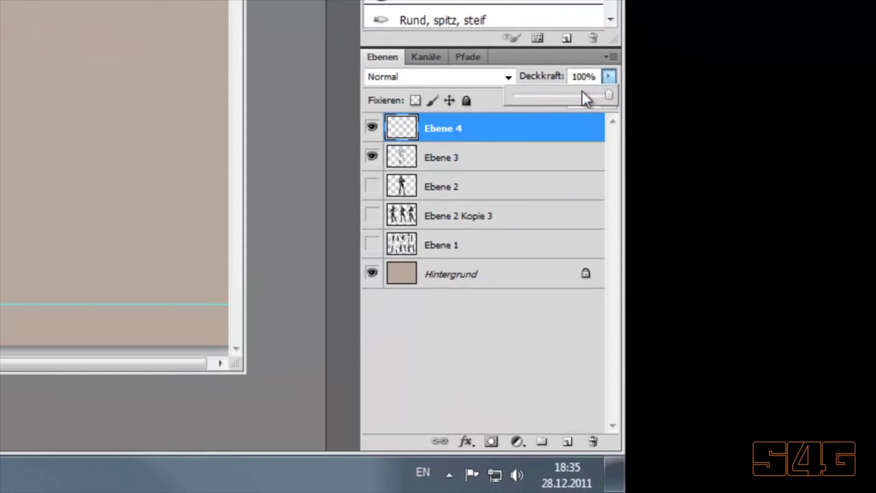
{"action": "left_click_drag", "start_coordinate": [561, 101], "coordinate": [544, 100]}
Fade Ebene 3 to about 21% opacity, then pick the 'Rund, hart, Druck, Deckkraft' brush on Ebene 4
{"action": "left_click", "coordinate": [493, 165]}
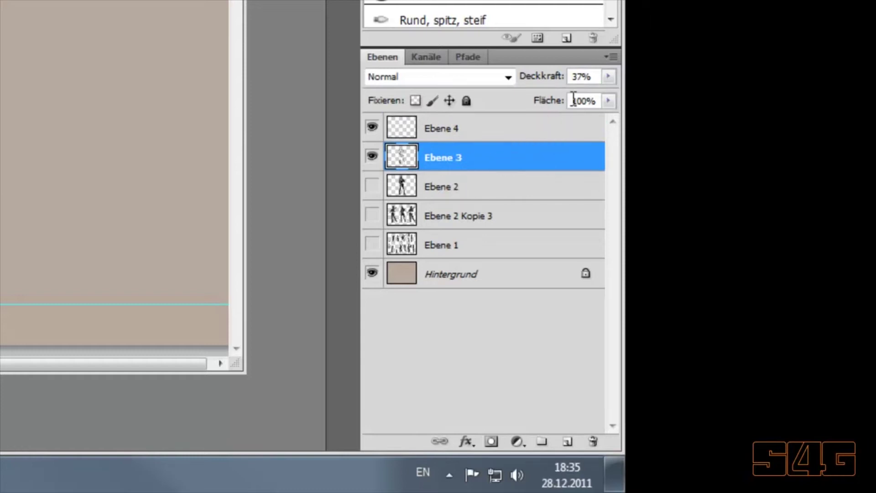
{"action": "left_click", "coordinate": [608, 76]}
{"action": "left_click_drag", "start_coordinate": [552, 95], "coordinate": [528, 96]}
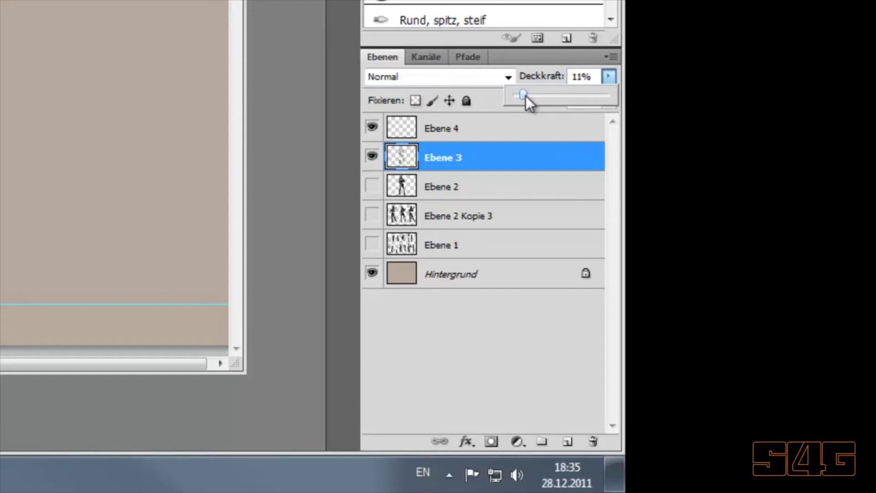
{"action": "left_click_drag", "start_coordinate": [526, 98], "coordinate": [532, 95]}
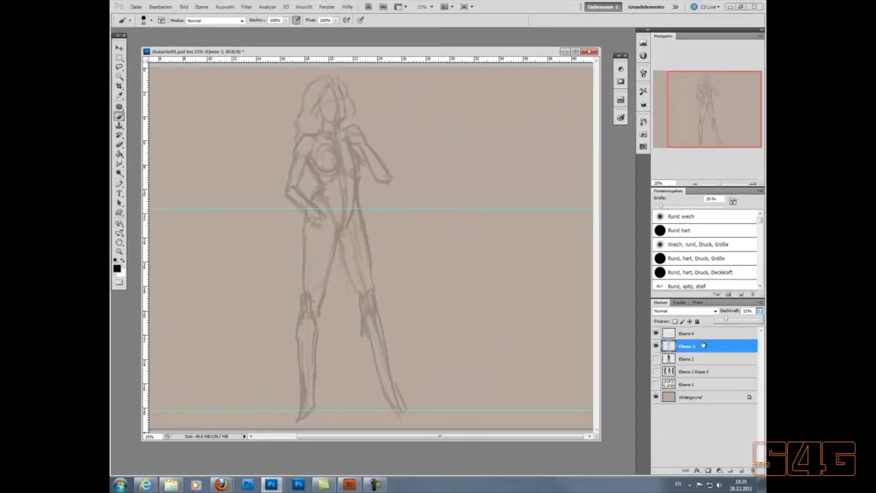
{"action": "left_click", "coordinate": [705, 327]}
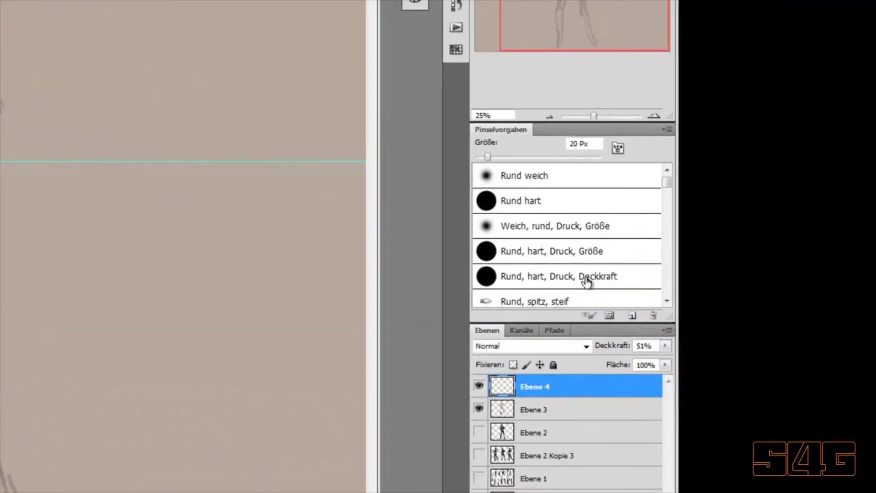
{"action": "left_click", "coordinate": [680, 274]}
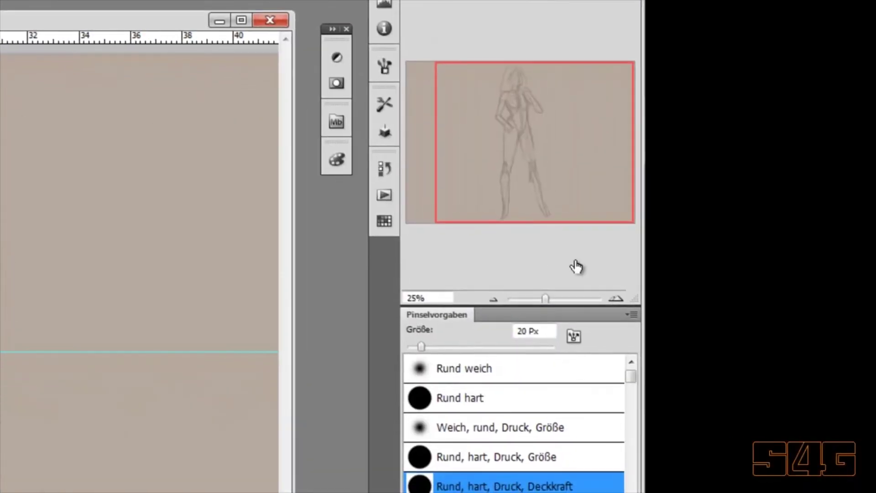
Zoom to 66.67% on the figure's torso and set the brush size to 9 px
{"action": "left_click", "coordinate": [616, 298]}
{"action": "left_click", "coordinate": [616, 297]}
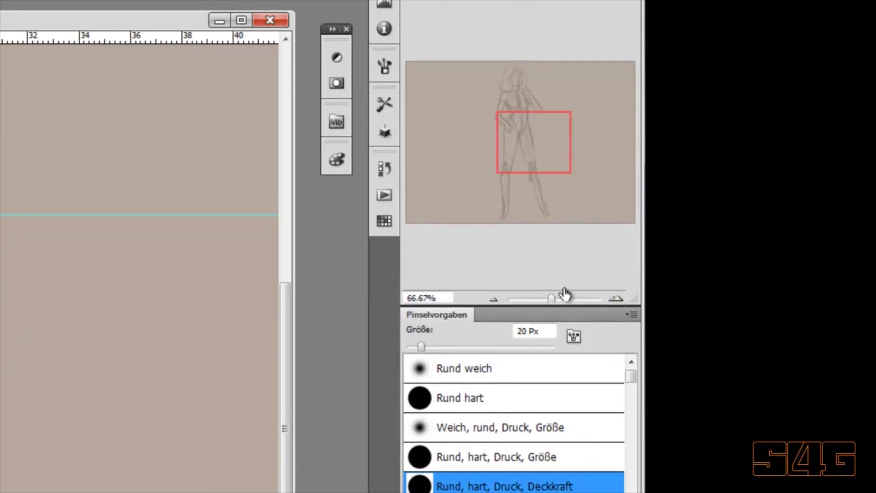
{"action": "left_click_drag", "start_coordinate": [516, 154], "coordinate": [503, 130]}
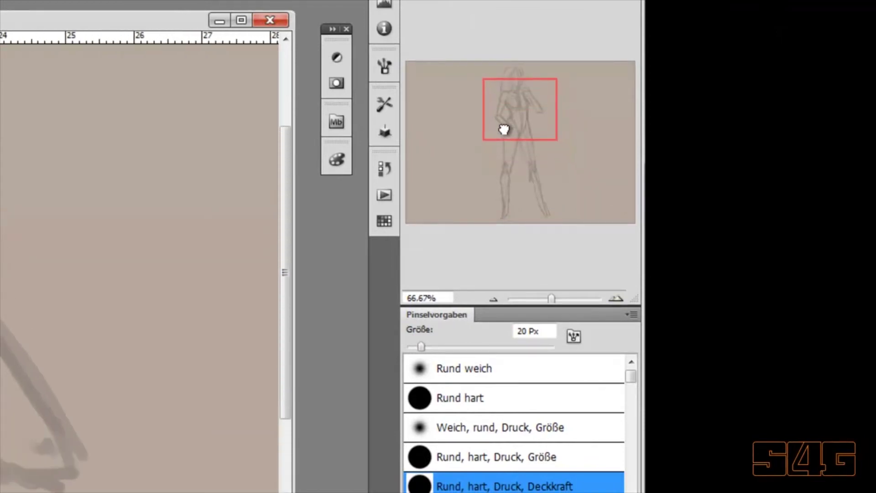
{"action": "left_click_drag", "start_coordinate": [503, 129], "coordinate": [504, 129]}
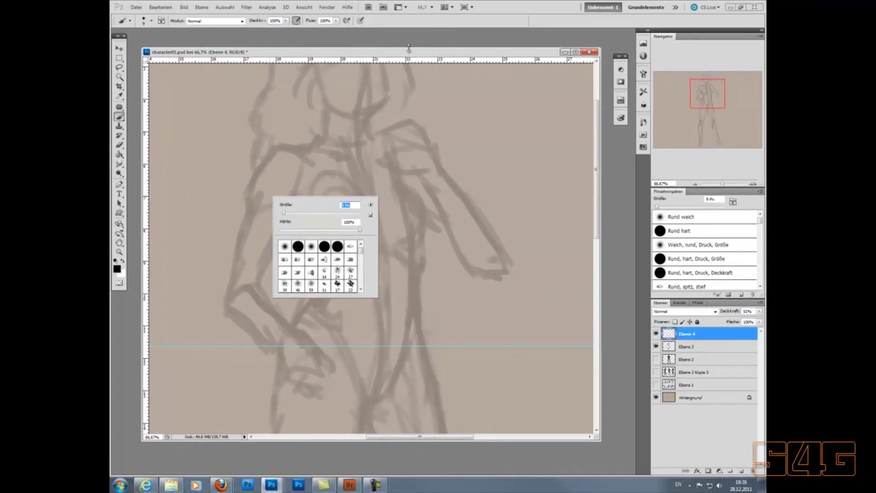
{"action": "key", "text": "Return"}
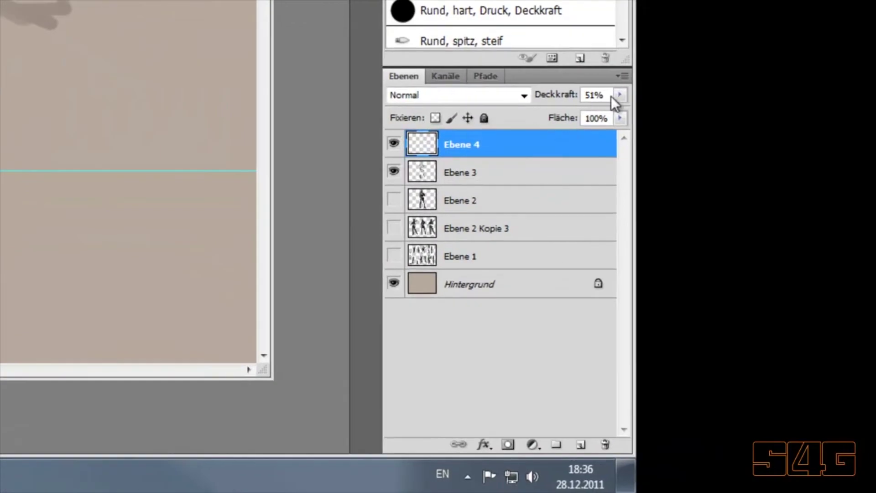
Set Ebene 4 to 100% opacity and ink the left arm's outer and inner contours
{"action": "left_click", "coordinate": [759, 311]}
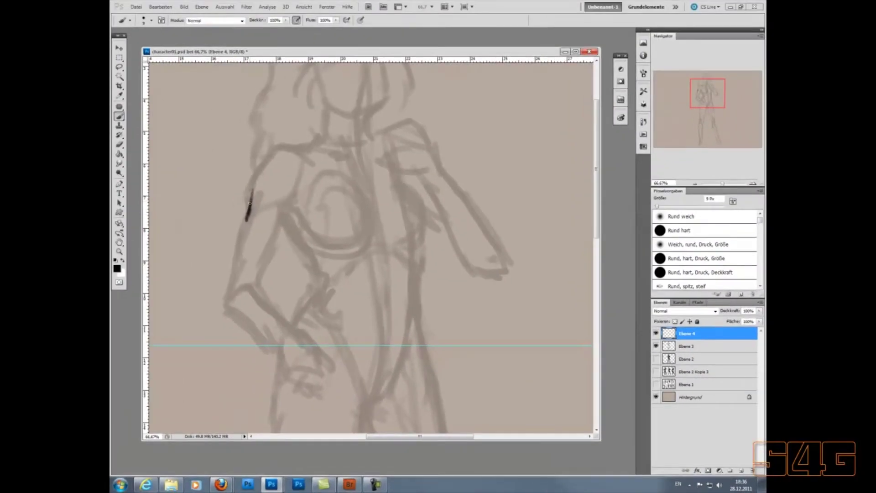
{"action": "mouse_move", "coordinate": [250, 201]}
{"action": "left_mouse_down"}
{"action": "mouse_move", "coordinate": [258, 176]}
{"action": "mouse_move", "coordinate": [254, 185]}
{"action": "mouse_move", "coordinate": [292, 146]}
{"action": "left_mouse_up"}
{"action": "left_click_drag", "start_coordinate": [225, 305], "coordinate": [242, 239]}
{"action": "left_click_drag", "start_coordinate": [234, 280], "coordinate": [247, 216]}
{"action": "left_click_drag", "start_coordinate": [237, 254], "coordinate": [244, 230]}
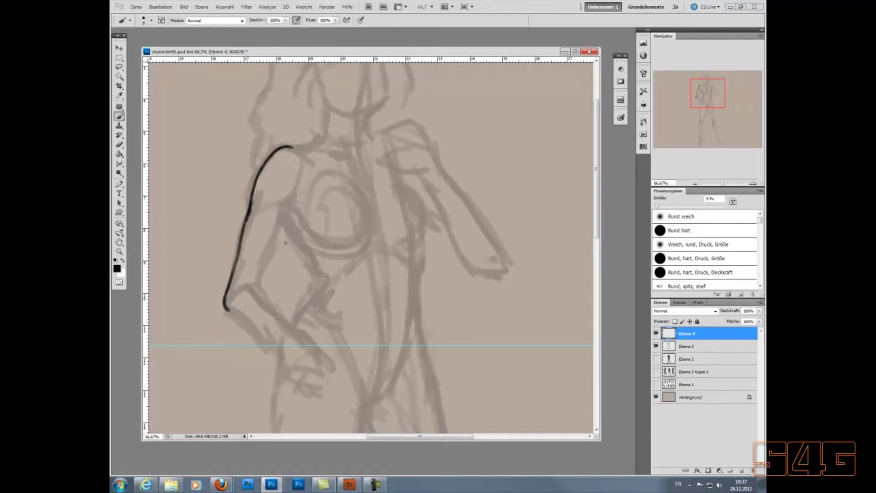
{"action": "left_click_drag", "start_coordinate": [246, 284], "coordinate": [283, 320]}
{"action": "left_click_drag", "start_coordinate": [255, 284], "coordinate": [283, 207]}
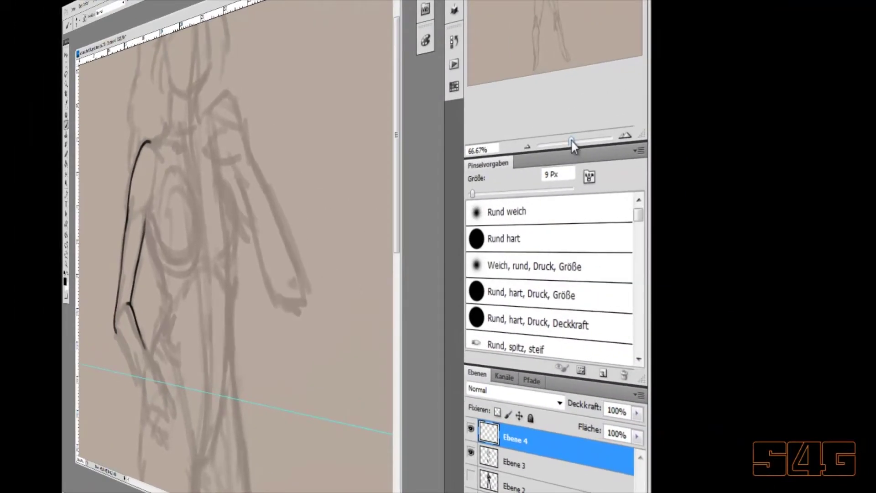
Zoom in closely on the arm and retouch the dark arm line
{"action": "mouse_move", "coordinate": [570, 138]}
{"action": "left_mouse_down"}
{"action": "mouse_move", "coordinate": [561, 142]}
{"action": "mouse_move", "coordinate": [578, 141]}
{"action": "left_mouse_up"}
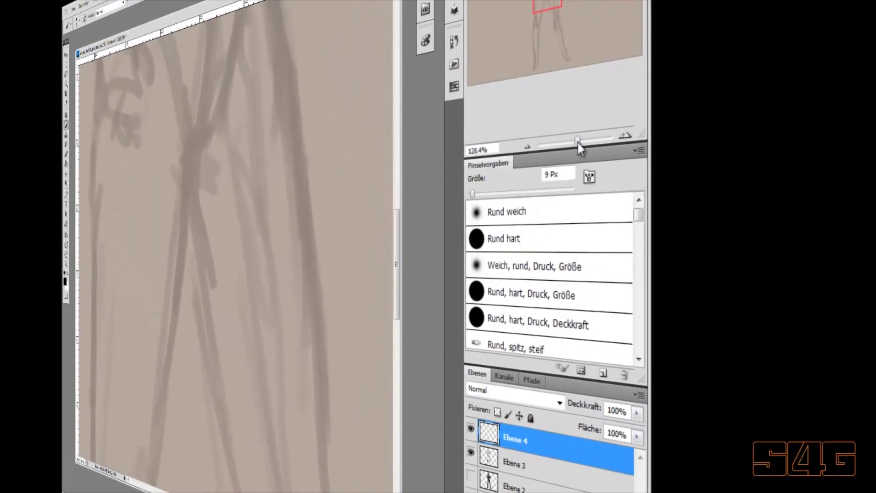
{"action": "left_click_drag", "start_coordinate": [543, 2], "coordinate": [523, 85]}
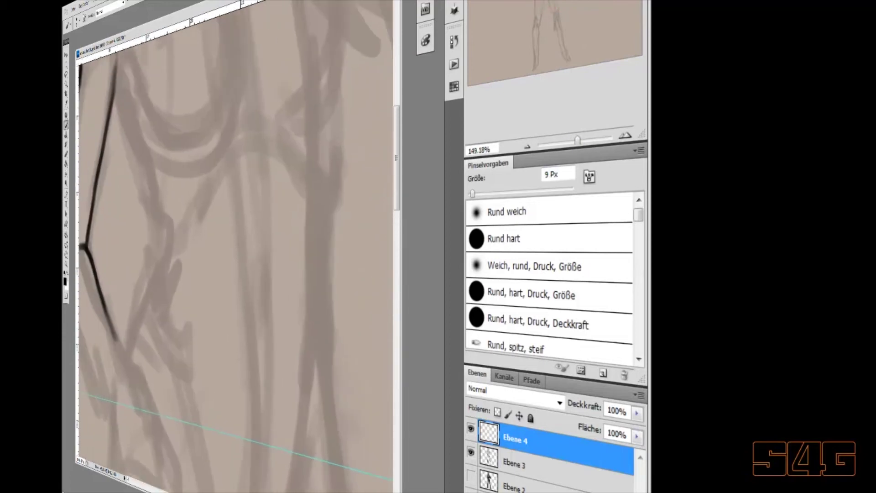
{"action": "left_click", "coordinate": [527, 147]}
{"action": "left_click", "coordinate": [527, 147]}
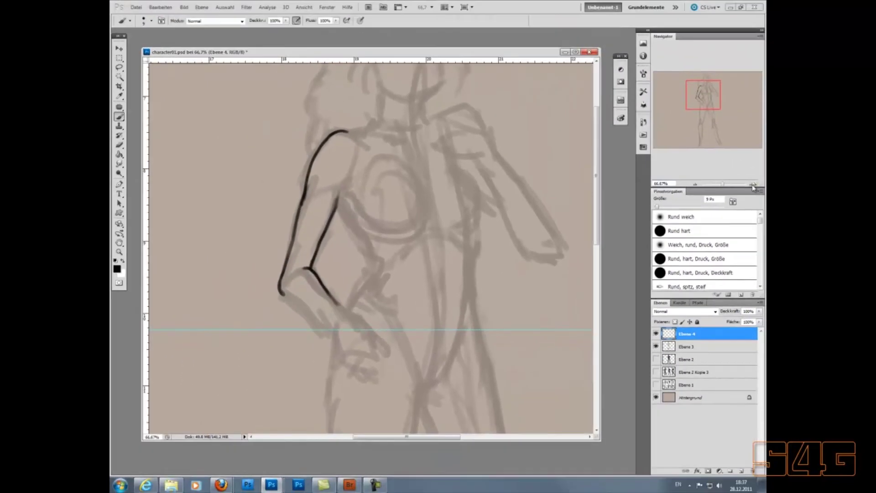
{"action": "left_click", "coordinate": [752, 184]}
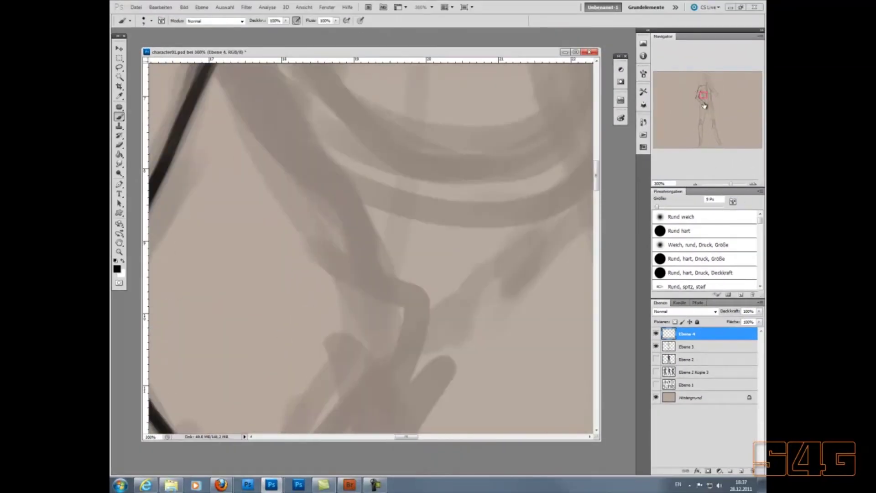
{"action": "left_click_drag", "start_coordinate": [702, 98], "coordinate": [698, 93]}
{"action": "left_click_drag", "start_coordinate": [352, 265], "coordinate": [346, 309]}
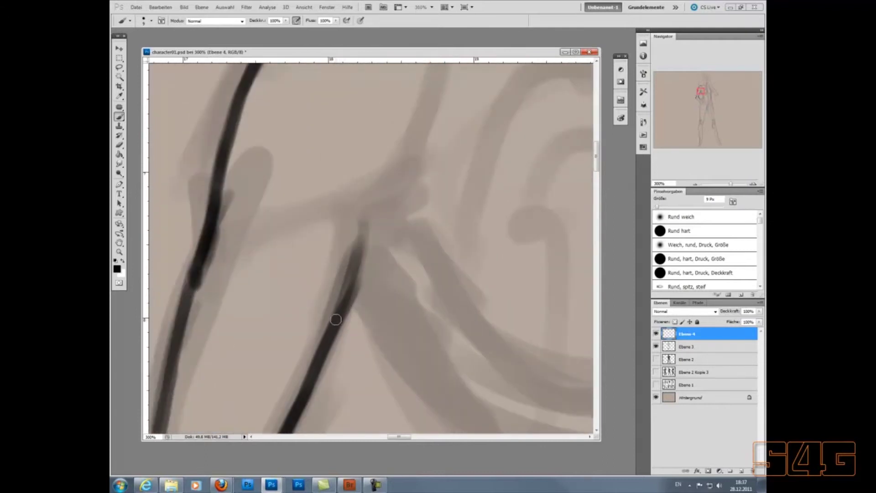
{"action": "left_click_drag", "start_coordinate": [336, 328], "coordinate": [350, 278]}
Return to 66.7% centered on the arm and maximize the document window
{"action": "left_click", "coordinate": [695, 184]}
{"action": "left_click", "coordinate": [694, 184]}
{"action": "left_click", "coordinate": [694, 184]}
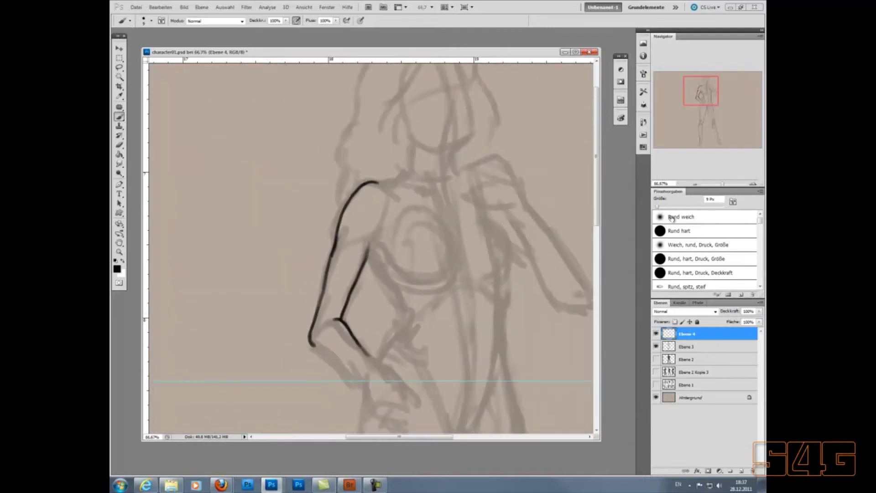
{"action": "left_click_drag", "start_coordinate": [700, 98], "coordinate": [712, 101]}
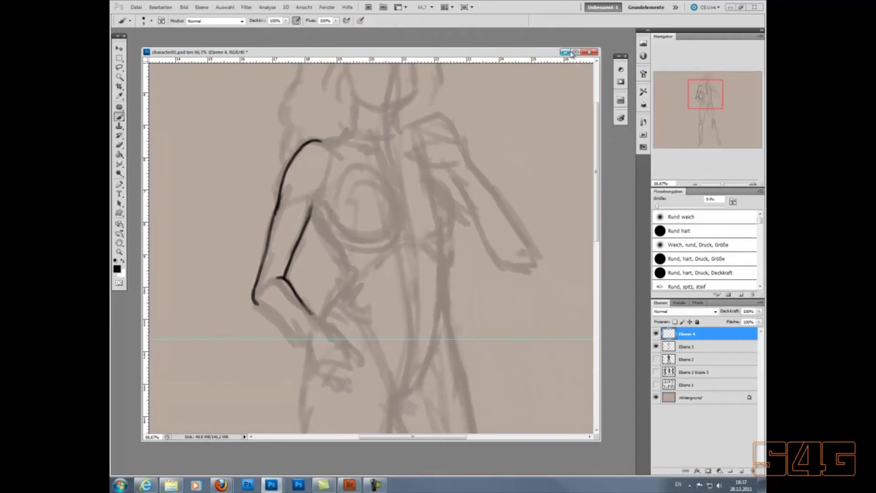
{"action": "left_click", "coordinate": [575, 51]}
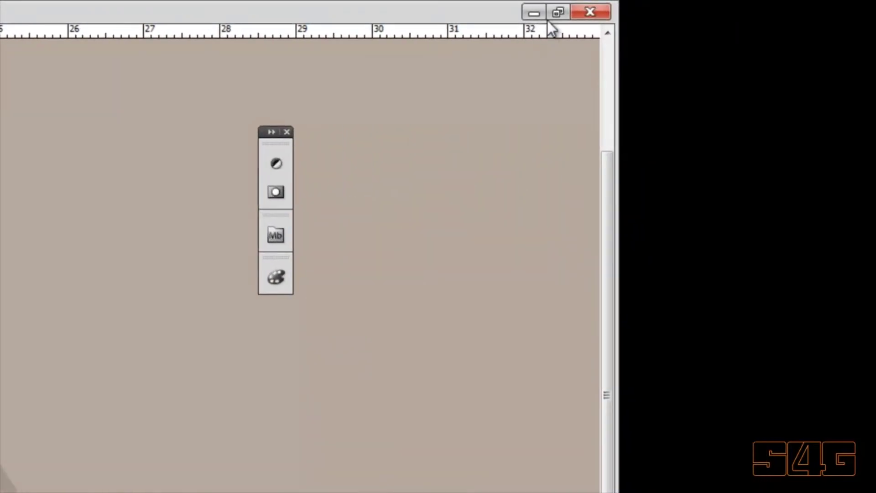
Restore the window, center the arm, and ink both forearm lines down to the wrist curve
{"action": "left_click", "coordinate": [715, 6]}
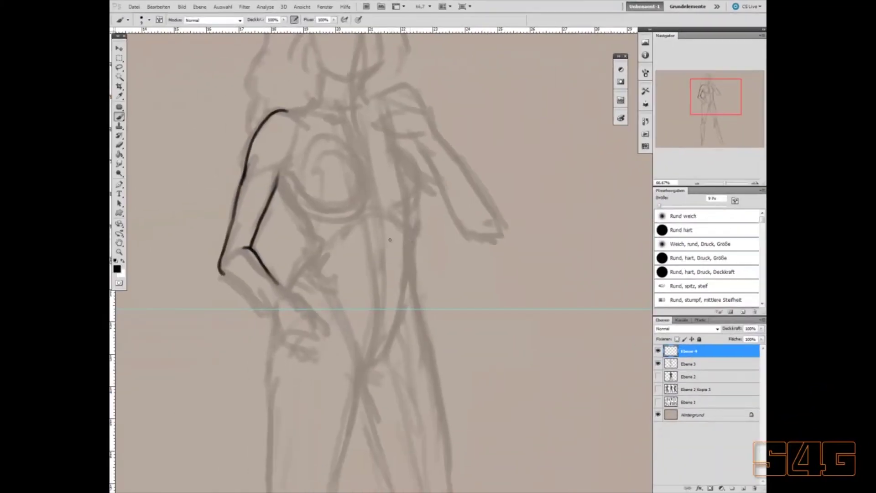
{"action": "left_click_drag", "start_coordinate": [393, 242], "coordinate": [446, 227]}
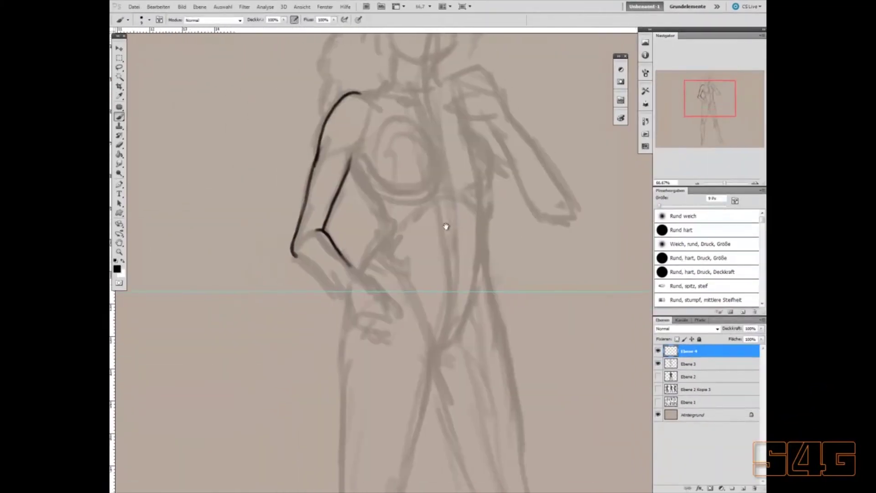
{"action": "mouse_move", "coordinate": [447, 264]}
{"action": "left_mouse_down"}
{"action": "mouse_move", "coordinate": [421, 329]}
{"action": "mouse_move", "coordinate": [410, 272]}
{"action": "left_mouse_up"}
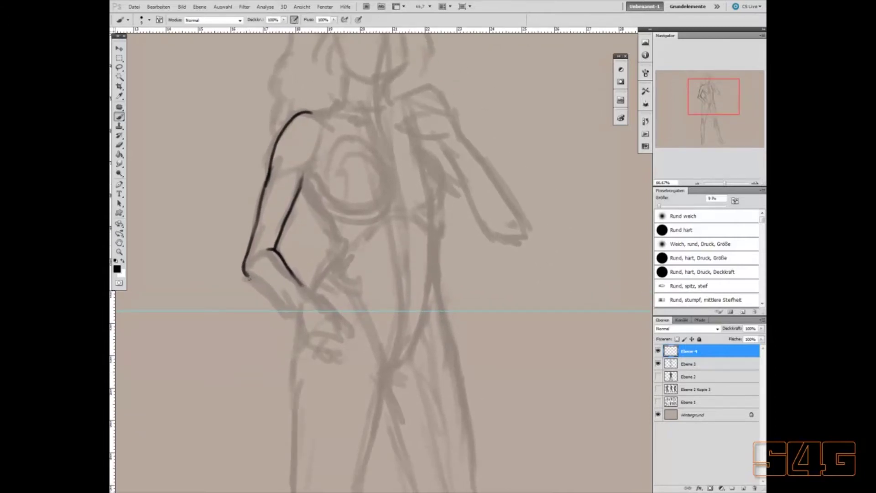
{"action": "left_click_drag", "start_coordinate": [246, 274], "coordinate": [301, 317]}
{"action": "left_click_drag", "start_coordinate": [281, 258], "coordinate": [310, 291]}
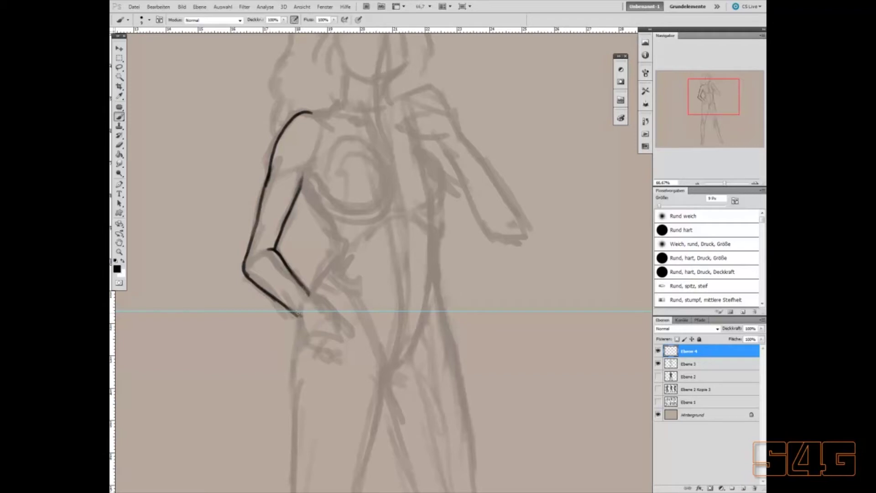
{"action": "left_click_drag", "start_coordinate": [309, 295], "coordinate": [300, 313]}
Ink the hand's outline and dark marks, extend the elbow line, and add a stroke below the hand
{"action": "mouse_move", "coordinate": [301, 312]}
{"action": "left_mouse_down"}
{"action": "mouse_move", "coordinate": [328, 295]}
{"action": "mouse_move", "coordinate": [320, 328]}
{"action": "left_mouse_up"}
{"action": "mouse_move", "coordinate": [320, 295]}
{"action": "left_mouse_down"}
{"action": "mouse_move", "coordinate": [342, 311]}
{"action": "mouse_move", "coordinate": [305, 322]}
{"action": "mouse_move", "coordinate": [343, 300]}
{"action": "mouse_move", "coordinate": [346, 312]}
{"action": "left_mouse_up"}
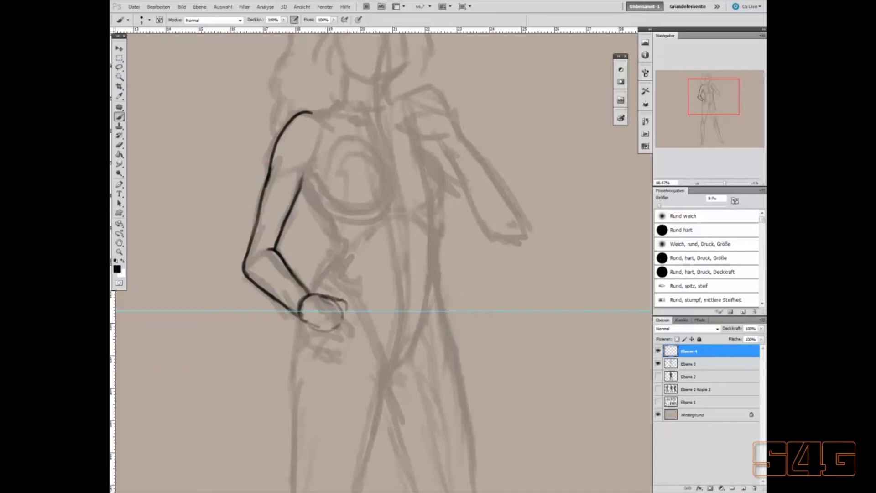
{"action": "left_click", "coordinate": [324, 329]}
{"action": "left_click", "coordinate": [330, 319]}
{"action": "left_click", "coordinate": [340, 303]}
{"action": "left_click_drag", "start_coordinate": [300, 318], "coordinate": [315, 328]}
{"action": "left_click_drag", "start_coordinate": [273, 250], "coordinate": [265, 251]}
{"action": "mouse_move", "coordinate": [311, 296]}
{"action": "left_mouse_down"}
{"action": "mouse_move", "coordinate": [305, 318]}
{"action": "mouse_move", "coordinate": [350, 293]}
{"action": "mouse_move", "coordinate": [365, 313]}
{"action": "left_mouse_up"}
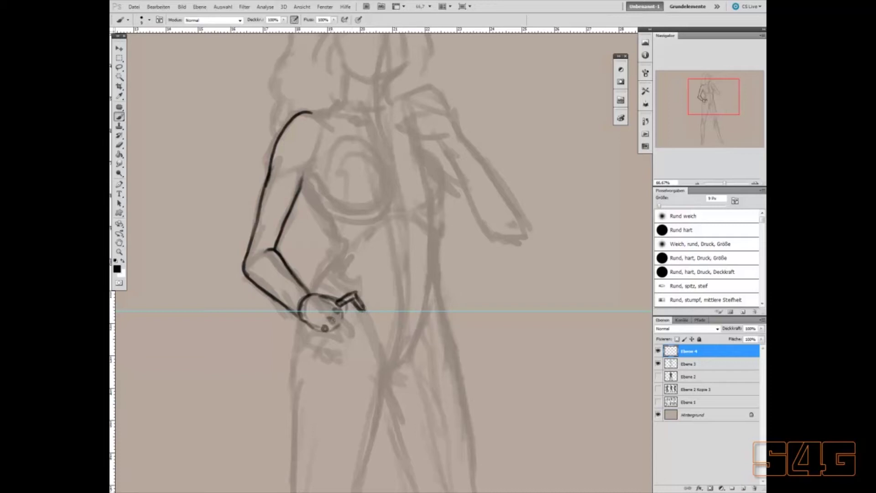
{"action": "mouse_move", "coordinate": [339, 312]}
{"action": "left_mouse_down"}
{"action": "mouse_move", "coordinate": [358, 333]}
{"action": "mouse_move", "coordinate": [340, 328]}
{"action": "mouse_move", "coordinate": [349, 348]}
{"action": "mouse_move", "coordinate": [330, 341]}
{"action": "mouse_move", "coordinate": [336, 348]}
{"action": "left_mouse_up"}
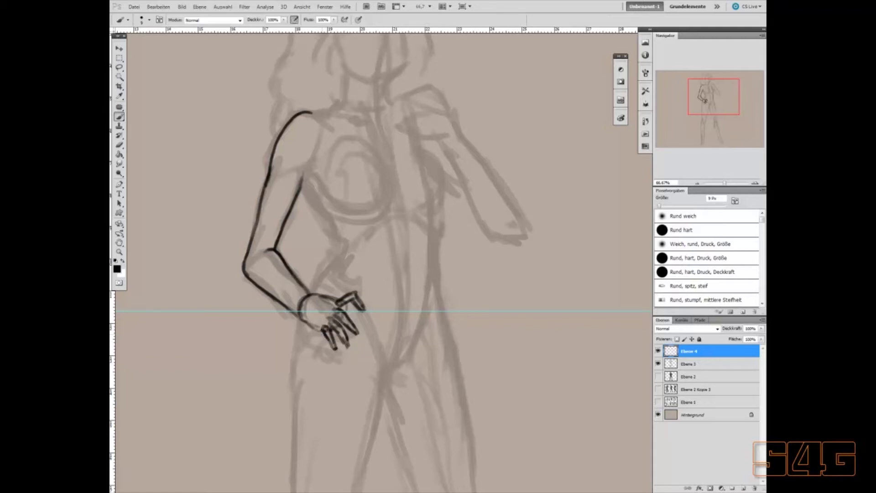
Ink the hand's lower edge and lasso-select the hand
{"action": "left_click_drag", "start_coordinate": [301, 319], "coordinate": [316, 327]}
{"action": "key", "text": "l"}
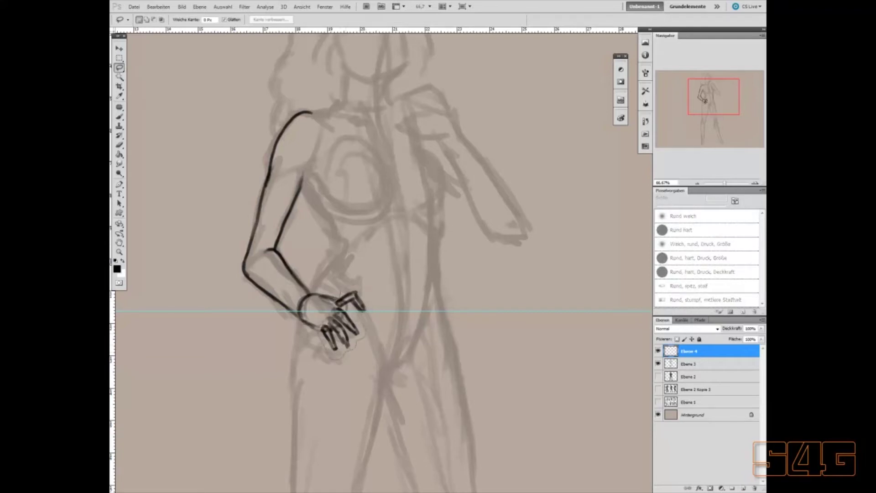
{"action": "left_click_drag", "start_coordinate": [371, 292], "coordinate": [360, 288]}
{"action": "key", "text": "v"}
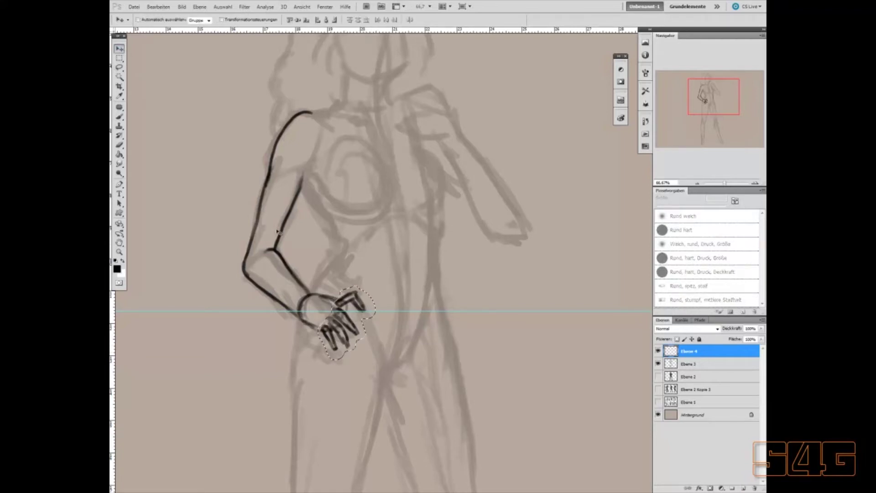
Scale the hand to about 107% and nudge it up-right, deselect, and set Fill to 33%
{"action": "key", "text": "ctrl+t"}
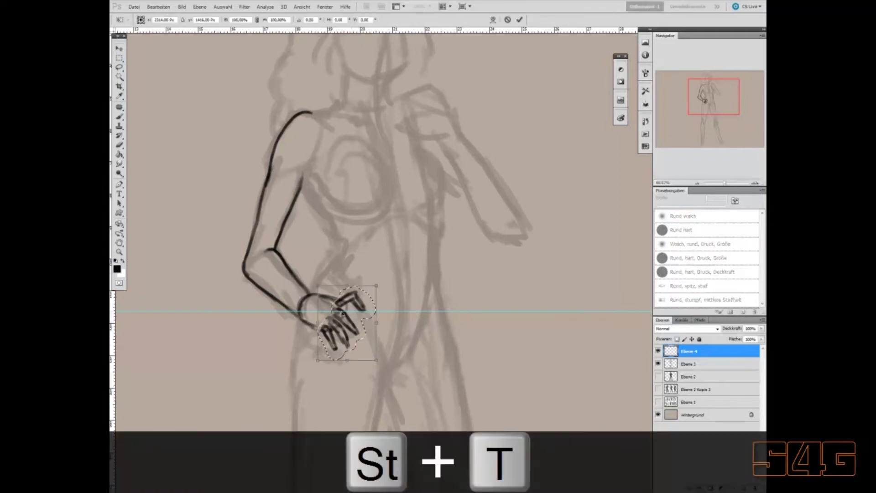
{"action": "left_click_drag", "start_coordinate": [376, 360], "coordinate": [384, 364]}
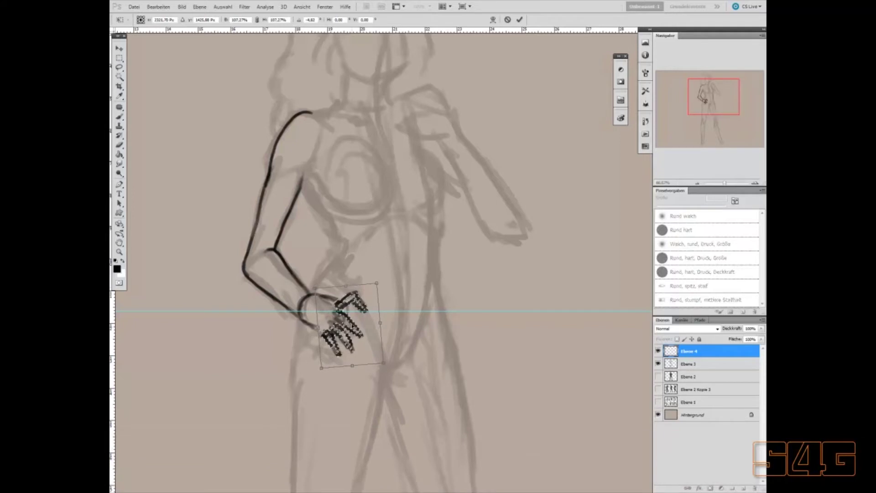
{"action": "left_click_drag", "start_coordinate": [354, 305], "coordinate": [357, 301]}
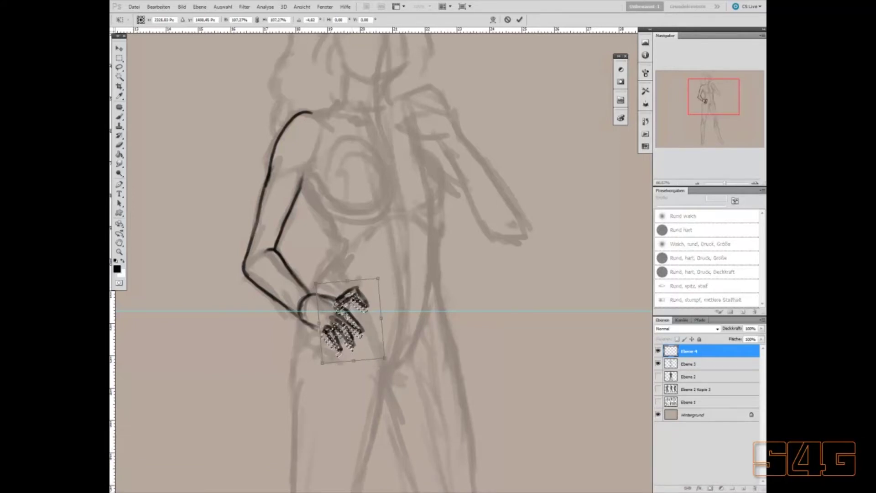
{"action": "key", "text": "Return"}
{"action": "key", "text": "ctrl+d"}
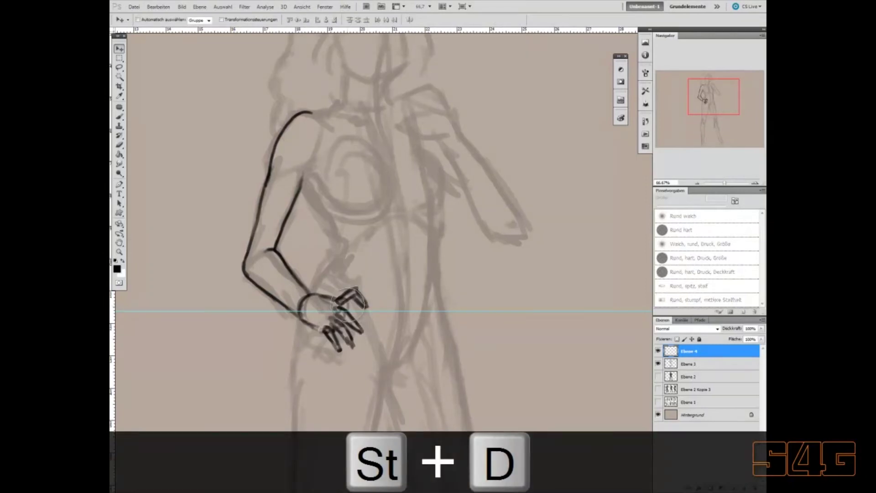
{"action": "key", "text": "shift+3"}
{"action": "key", "text": "shift+3"}
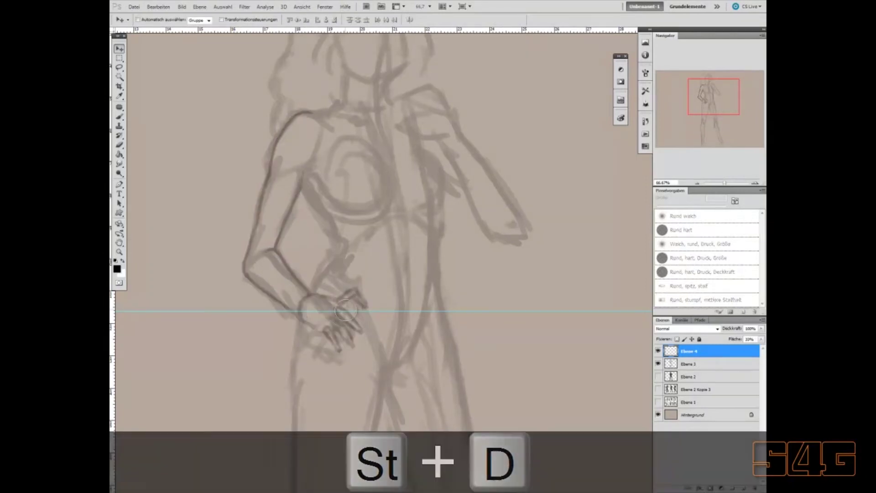
Toggle Ebene 4's visibility to compare and lower its opacity
{"action": "left_click", "coordinate": [658, 351]}
{"action": "left_click", "coordinate": [761, 328]}
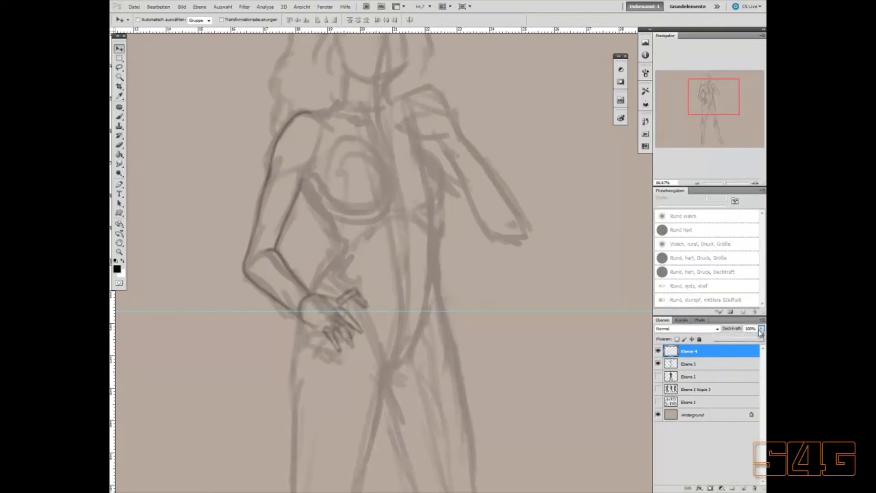
{"action": "mouse_move", "coordinate": [758, 338]}
{"action": "left_mouse_down"}
{"action": "mouse_move", "coordinate": [735, 341]}
{"action": "mouse_move", "coordinate": [760, 338]}
{"action": "left_mouse_up"}
Paint white over the forearm line near the wrist, then add a short black stroke there, keeping Normal blend mode
{"action": "left_click", "coordinate": [120, 117]}
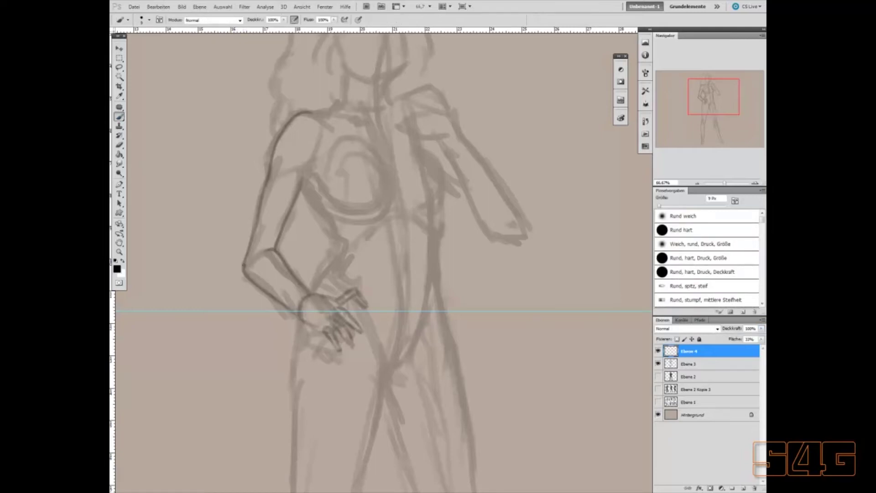
{"action": "left_click", "coordinate": [123, 260]}
{"action": "left_click_drag", "start_coordinate": [274, 298], "coordinate": [290, 309]}
{"action": "left_click", "coordinate": [124, 260]}
{"action": "left_click", "coordinate": [673, 329]}
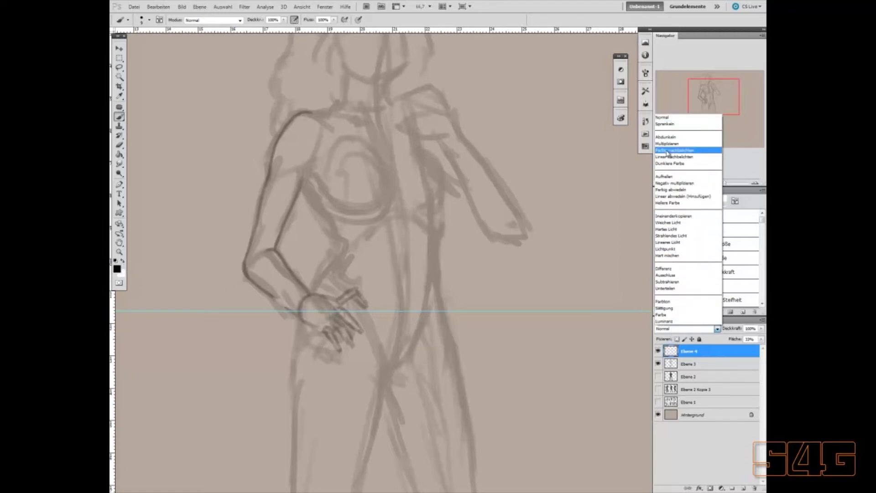
{"action": "left_click", "coordinate": [664, 117]}
{"action": "left_click_drag", "start_coordinate": [299, 316], "coordinate": [276, 299]}
{"action": "key", "text": "ctrl+l"}
{"action": "left_click_drag", "start_coordinate": [510, 245], "coordinate": [510, 245]}
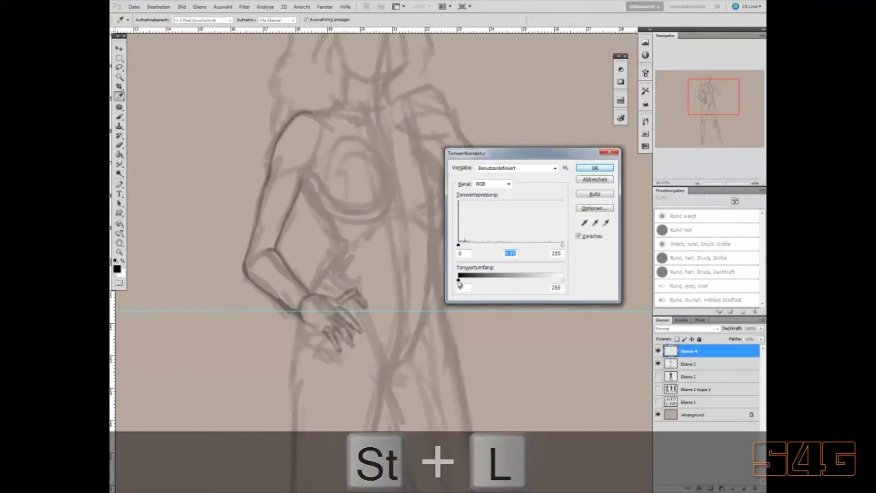
{"action": "left_click_drag", "start_coordinate": [562, 280], "coordinate": [546, 283]}
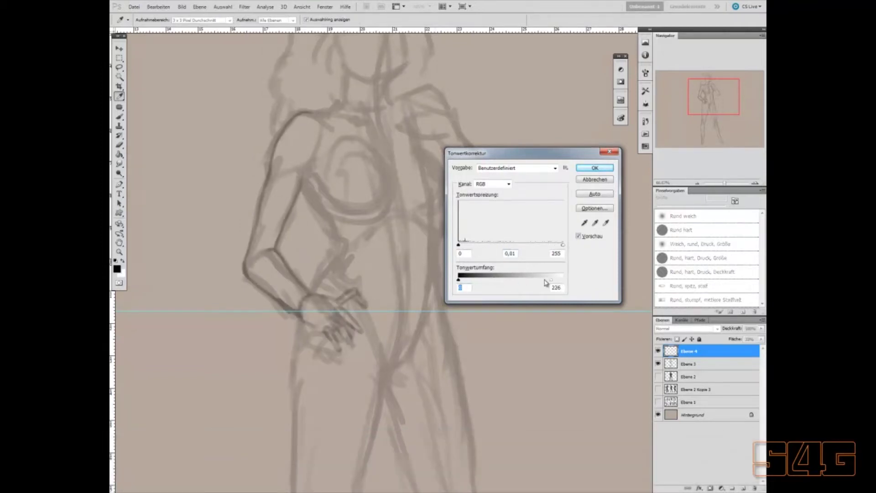
{"action": "left_click", "coordinate": [605, 180]}
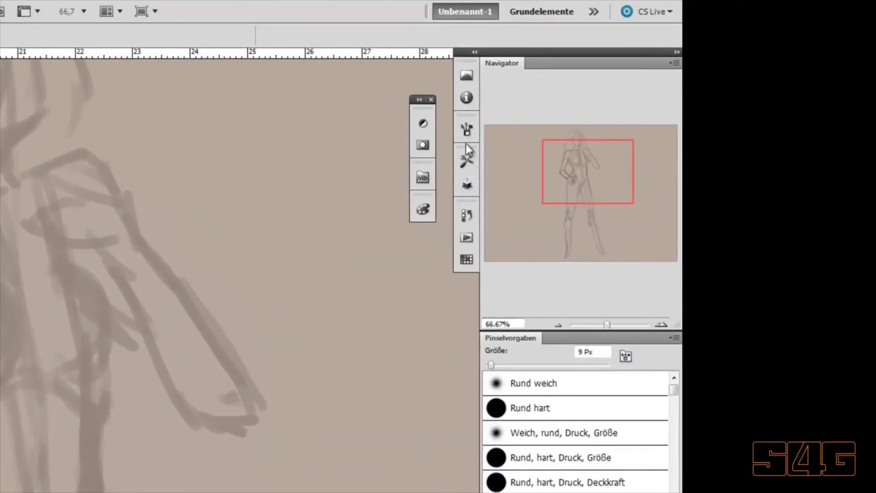
Roll History back past the strokes, opacity and fill changes to the Free Transform step, then deselect
{"action": "left_click", "coordinate": [468, 216]}
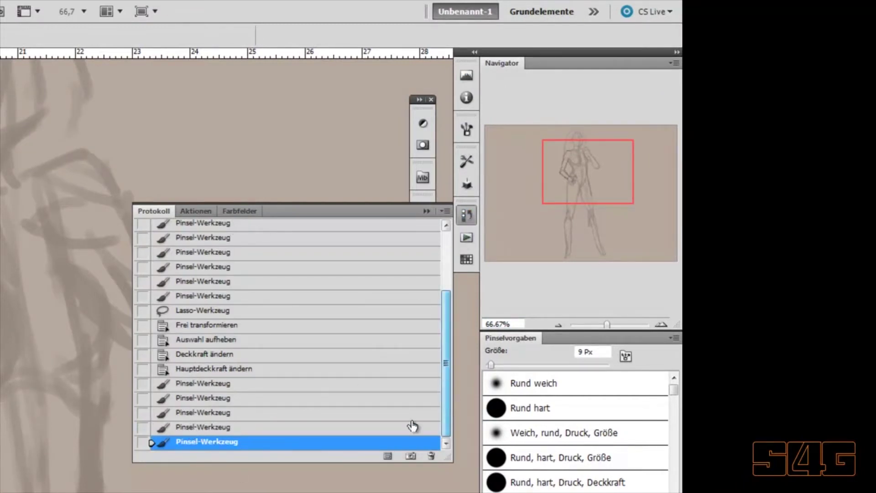
{"action": "left_click", "coordinate": [203, 427]}
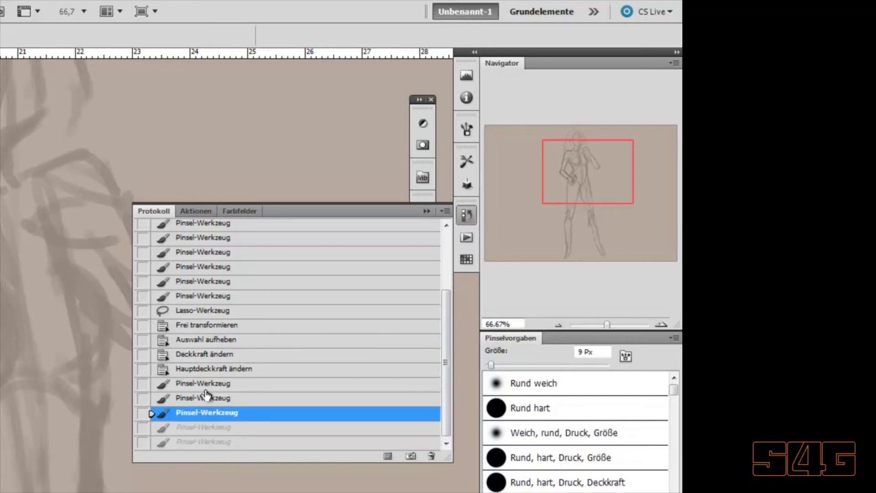
{"action": "left_click", "coordinate": [206, 396]}
{"action": "left_click", "coordinate": [215, 370]}
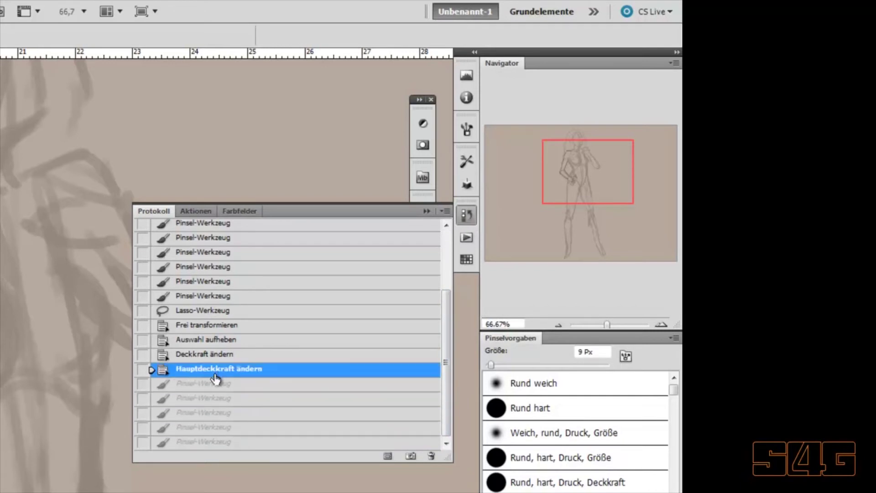
{"action": "left_click", "coordinate": [214, 356]}
{"action": "left_click", "coordinate": [208, 325]}
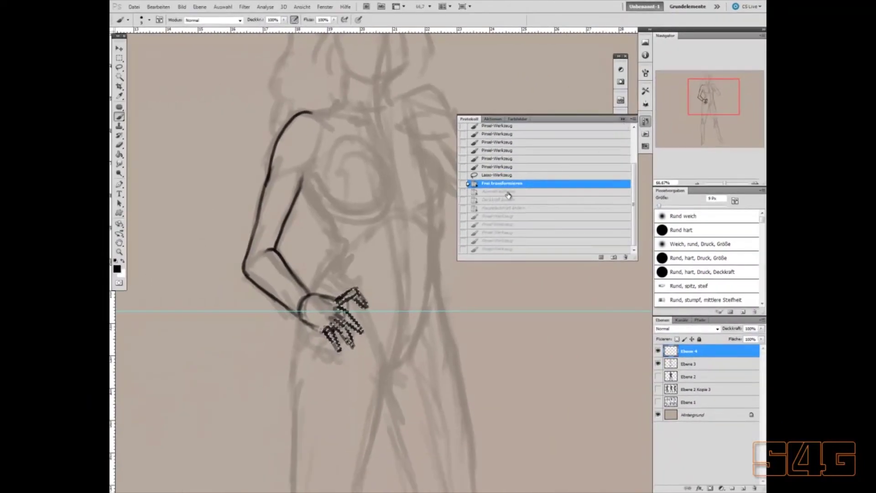
{"action": "left_click", "coordinate": [514, 191]}
{"action": "left_click", "coordinate": [516, 184]}
{"action": "left_click", "coordinate": [624, 119]}
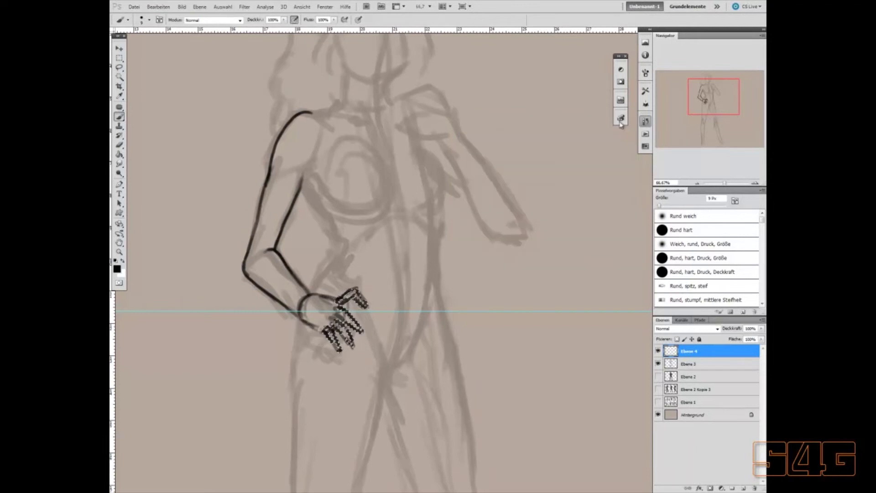
{"action": "key", "text": "ctrl+d"}
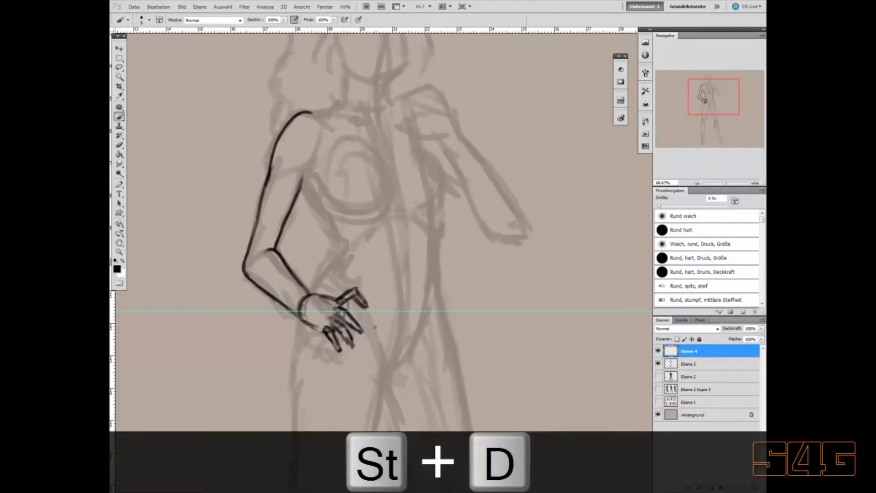
Switch to the Eraser and set its size to 15 px
{"action": "key", "text": "e"}
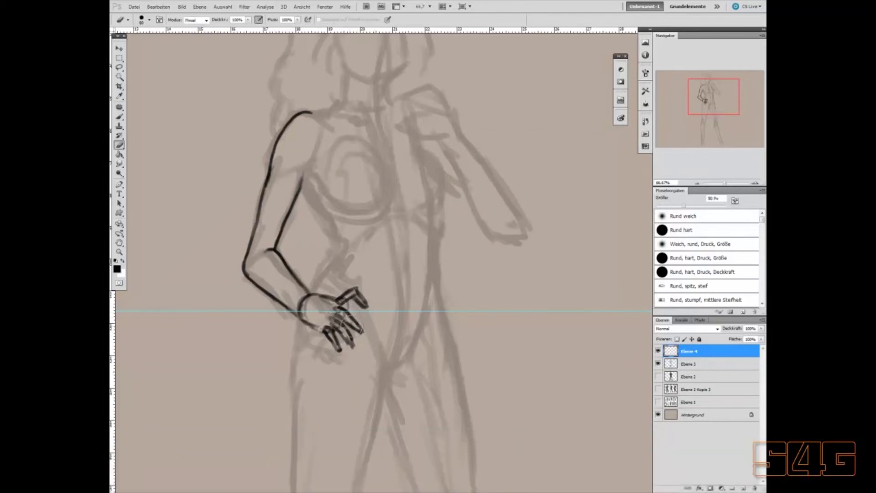
{"action": "right_click", "coordinate": [351, 324]}
{"action": "left_click_drag", "start_coordinate": [391, 344], "coordinate": [354, 343]}
{"action": "key", "text": "Return"}
{"action": "right_click", "coordinate": [338, 326]}
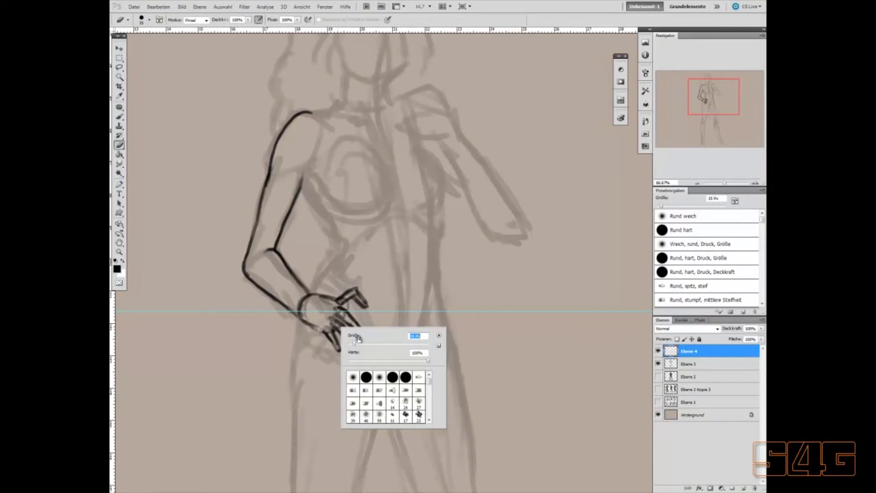
{"action": "key", "text": "Return"}
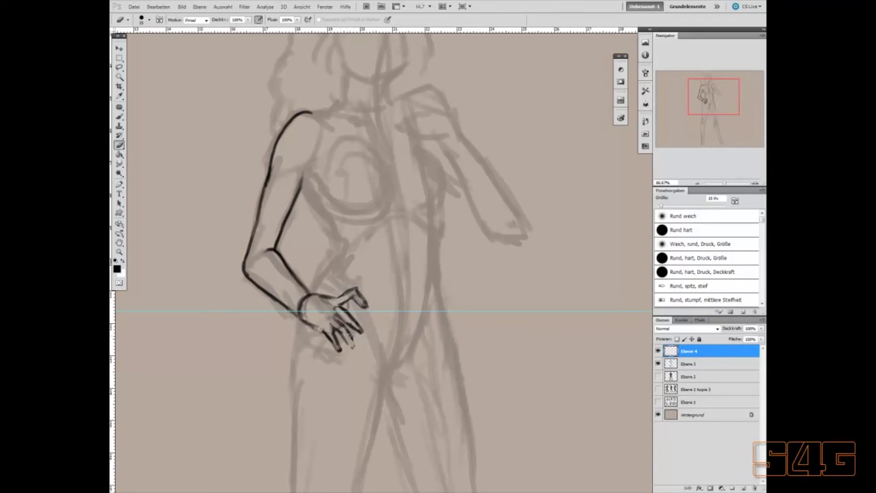
Set the brush to 7 px and redraw the inner forearm and upper-arm lines
{"action": "key", "text": "b"}
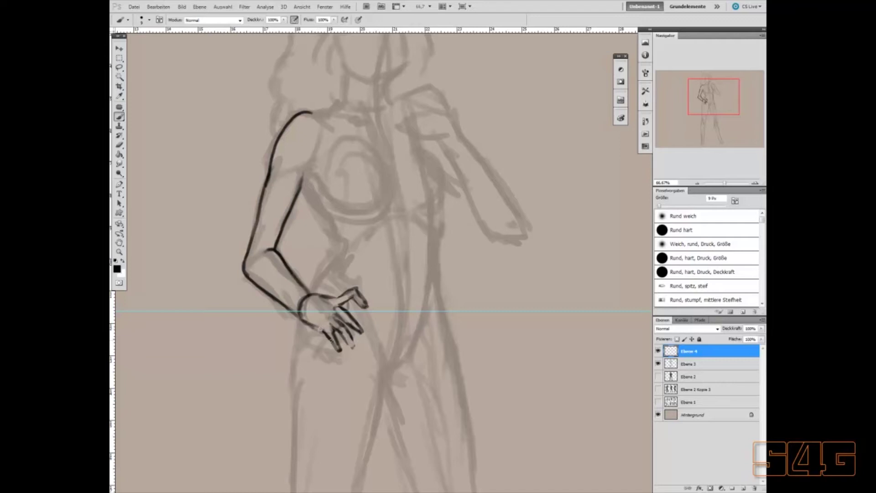
{"action": "right_click", "coordinate": [335, 341]}
{"action": "mouse_move", "coordinate": [356, 361]}
{"action": "left_mouse_down"}
{"action": "mouse_move", "coordinate": [302, 316]}
{"action": "mouse_move", "coordinate": [357, 345]}
{"action": "mouse_move", "coordinate": [335, 321]}
{"action": "mouse_move", "coordinate": [357, 297]}
{"action": "mouse_move", "coordinate": [367, 305]}
{"action": "left_mouse_up"}
{"action": "key", "text": "Return"}
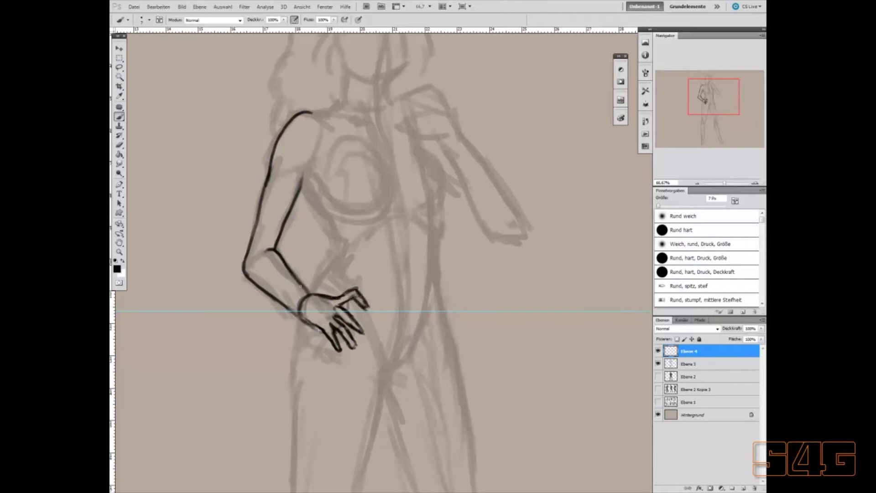
{"action": "mouse_move", "coordinate": [309, 294]}
{"action": "left_mouse_down"}
{"action": "mouse_move", "coordinate": [263, 277]}
{"action": "mouse_move", "coordinate": [283, 297]}
{"action": "left_mouse_up"}
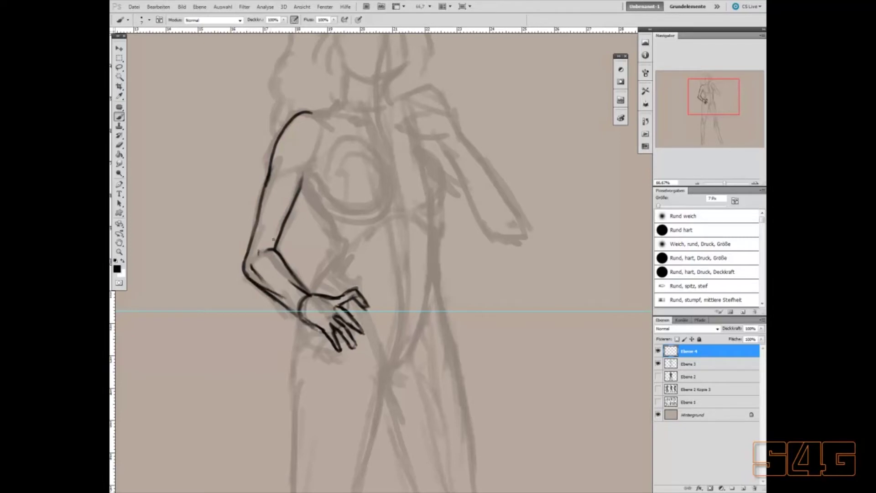
{"action": "left_click_drag", "start_coordinate": [276, 251], "coordinate": [314, 143]}
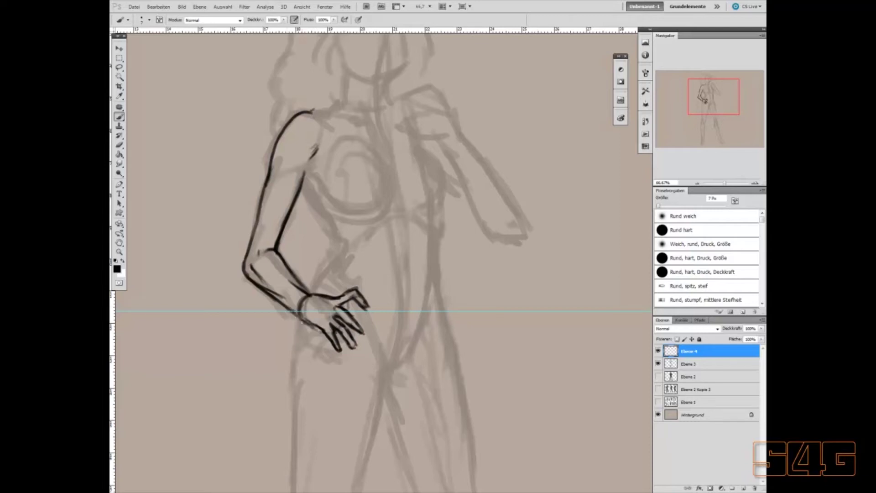
Redraw the hand's lower edge and erase to thin the wrist's lower line
{"action": "key", "text": "e"}
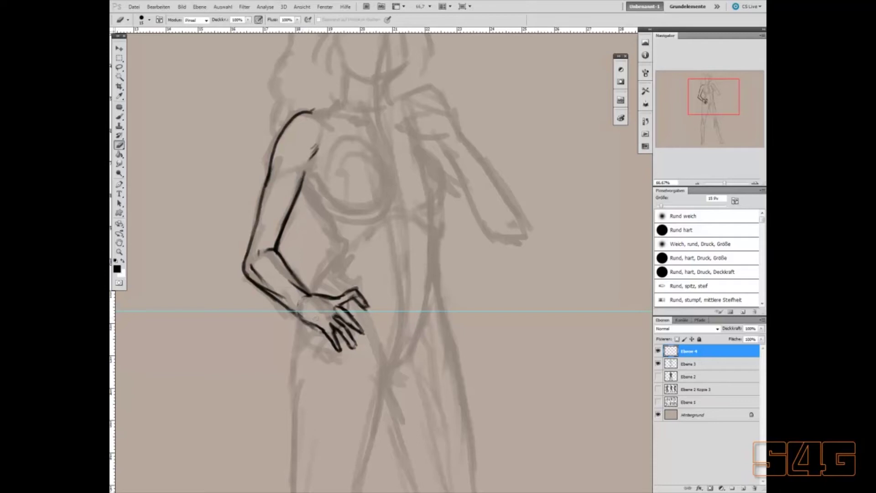
{"action": "left_click", "coordinate": [118, 119]}
{"action": "mouse_move", "coordinate": [311, 323]}
{"action": "left_mouse_down"}
{"action": "mouse_move", "coordinate": [279, 303]}
{"action": "mouse_move", "coordinate": [301, 313]}
{"action": "left_mouse_up"}
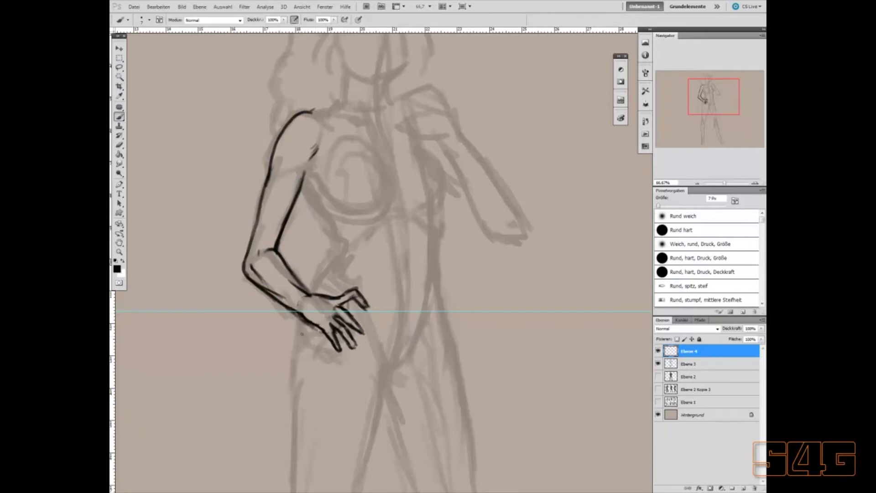
{"action": "key", "text": "e"}
{"action": "mouse_move", "coordinate": [300, 320]}
{"action": "left_mouse_down"}
{"action": "mouse_move", "coordinate": [284, 309]}
{"action": "mouse_move", "coordinate": [309, 326]}
{"action": "left_mouse_up"}
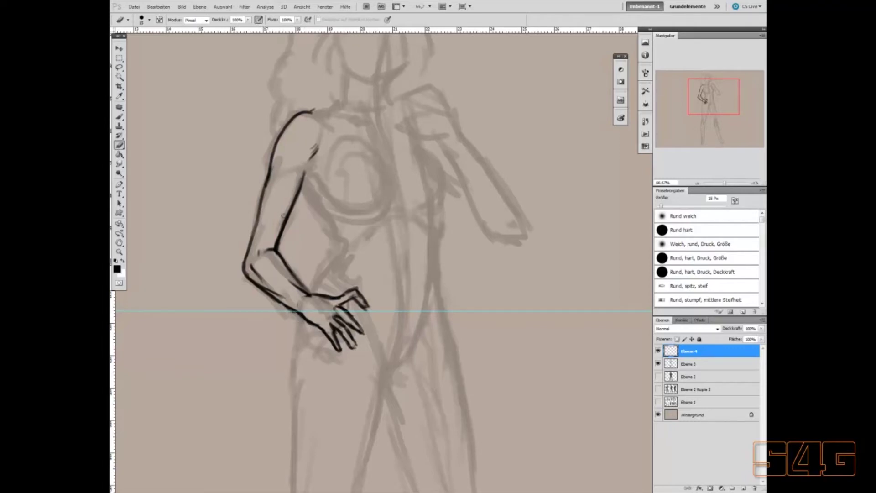
Ink the upper arm's inner contour, the armpit corner and the torso side line
{"action": "key", "text": "b"}
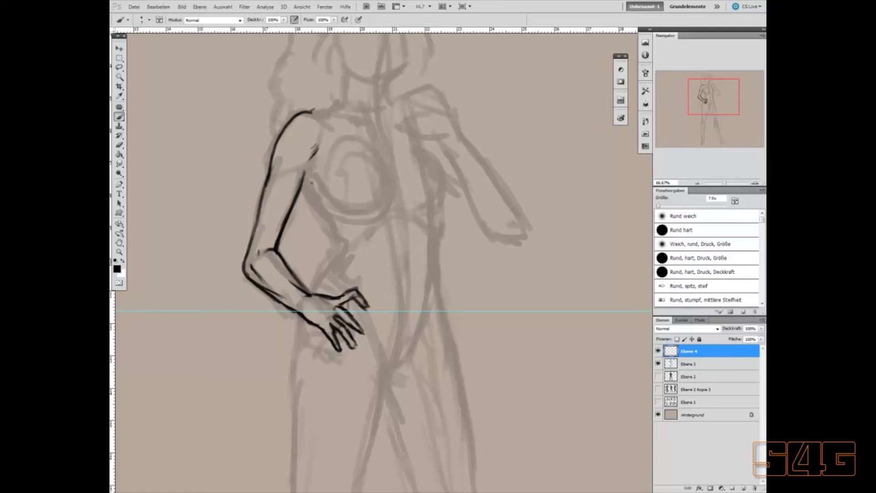
{"action": "left_click_drag", "start_coordinate": [304, 175], "coordinate": [315, 190]}
{"action": "mouse_move", "coordinate": [309, 187]}
{"action": "left_mouse_down"}
{"action": "mouse_move", "coordinate": [309, 168]}
{"action": "mouse_move", "coordinate": [306, 186]}
{"action": "mouse_move", "coordinate": [338, 241]}
{"action": "left_mouse_up"}
{"action": "mouse_move", "coordinate": [333, 237]}
{"action": "left_mouse_down"}
{"action": "mouse_move", "coordinate": [306, 294]}
{"action": "mouse_move", "coordinate": [330, 254]}
{"action": "mouse_move", "coordinate": [322, 211]}
{"action": "left_mouse_up"}
Zoom in on the arm and ink the short hip contour below the wrist
{"action": "left_click", "coordinate": [697, 183]}
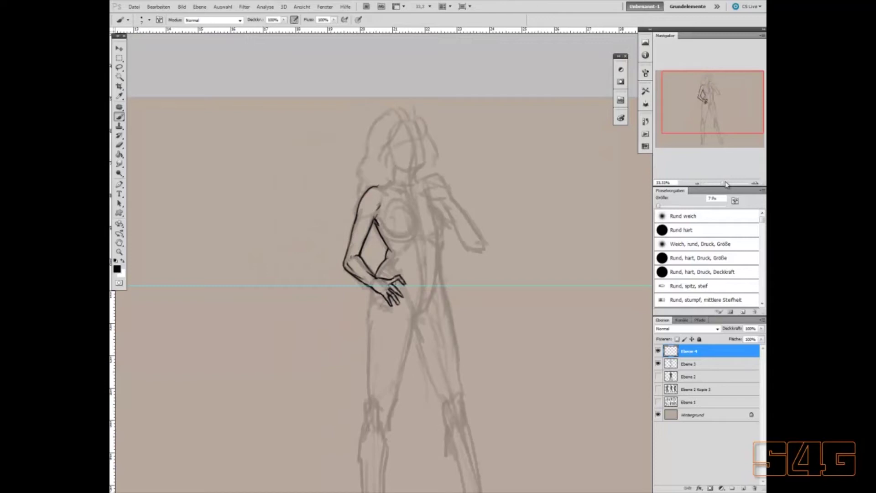
{"action": "left_click", "coordinate": [756, 183]}
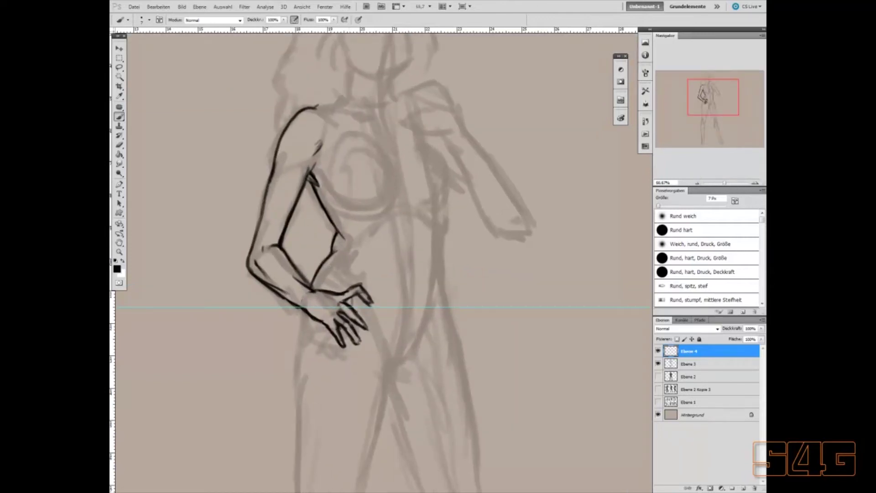
{"action": "left_click_drag", "start_coordinate": [303, 310], "coordinate": [298, 338]}
{"action": "left_click_drag", "start_coordinate": [711, 99], "coordinate": [712, 98]}
Zoom out and rotate the canvas view about 21° for drawing the leg
{"action": "left_click", "coordinate": [696, 184]}
{"action": "left_click", "coordinate": [696, 184]}
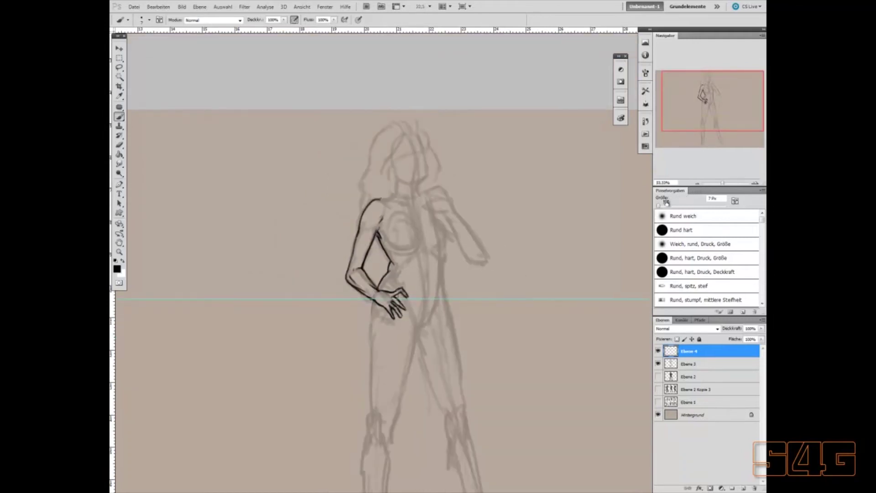
{"action": "key", "text": "r"}
{"action": "mouse_move", "coordinate": [508, 255]}
{"action": "left_mouse_down"}
{"action": "mouse_move", "coordinate": [521, 284]}
{"action": "mouse_move", "coordinate": [489, 309]}
{"action": "left_mouse_up"}
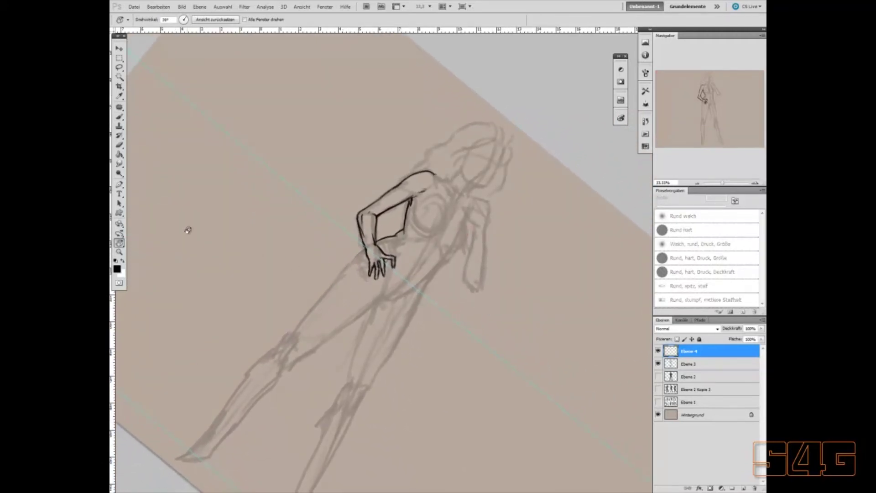
Ink the front thigh outline from below the hand toward the knee, retracing it once
{"action": "key", "text": "b"}
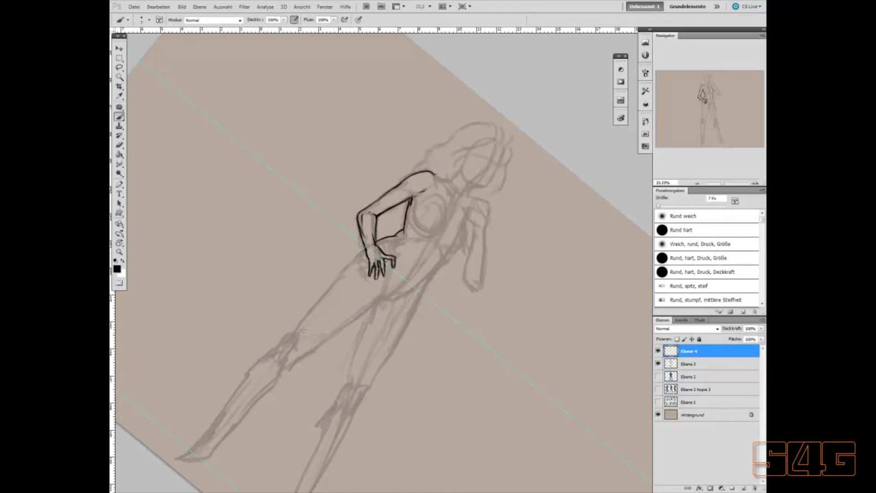
{"action": "left_click_drag", "start_coordinate": [297, 328], "coordinate": [362, 253]}
{"action": "left_click_drag", "start_coordinate": [326, 290], "coordinate": [365, 251]}
{"action": "key", "text": "ctrl+y"}
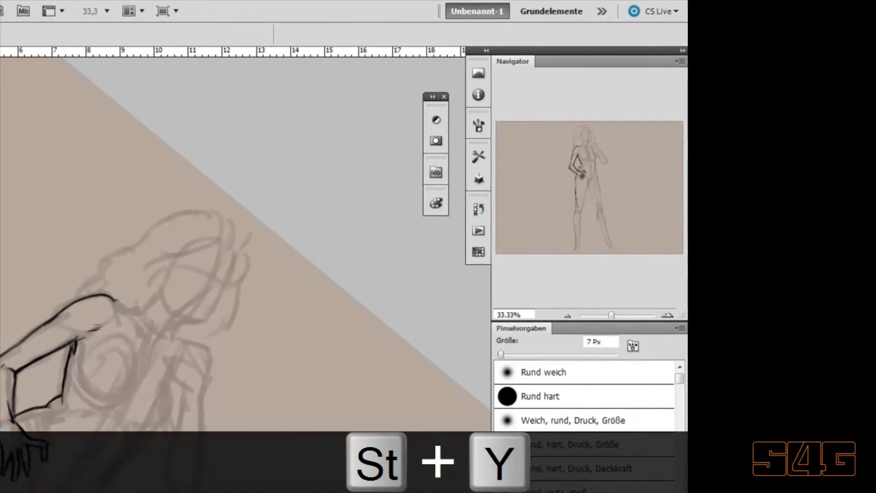
Step back through three earlier brush states in History to remove the recent thigh strokes
{"action": "left_click", "coordinate": [479, 210]}
{"action": "left_click", "coordinate": [230, 415]}
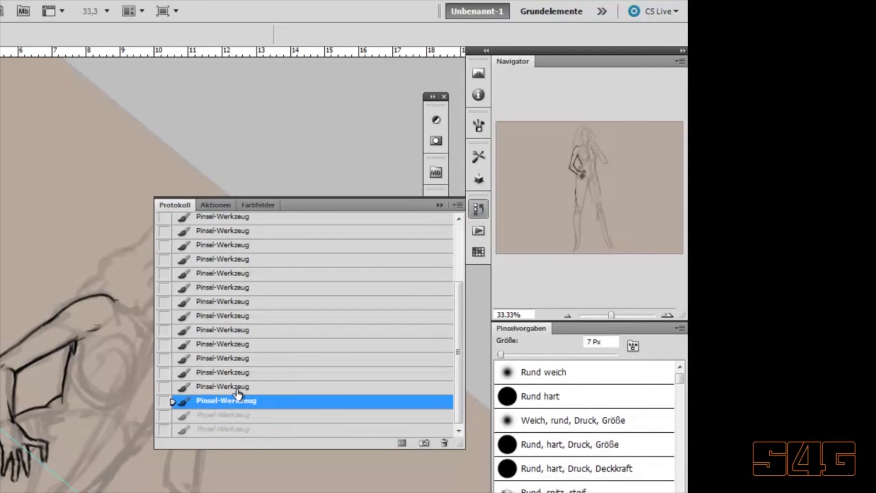
{"action": "left_click", "coordinate": [237, 388]}
{"action": "left_click", "coordinate": [262, 373]}
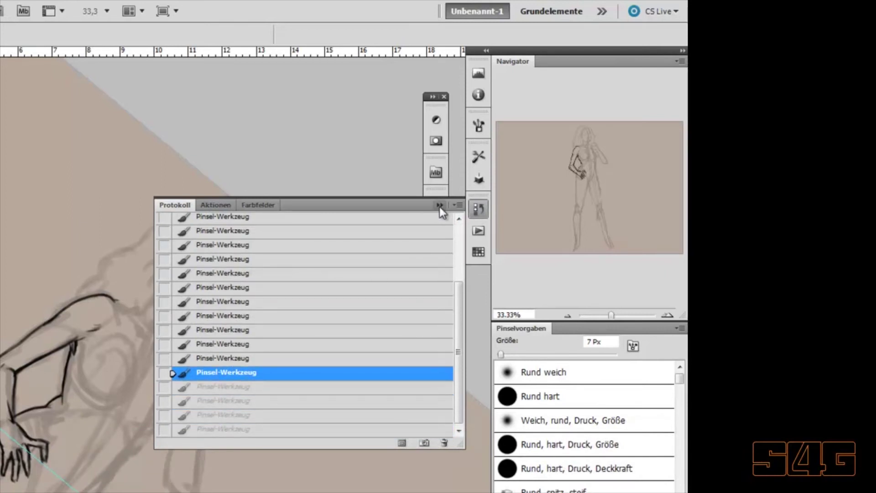
{"action": "left_click", "coordinate": [439, 205]}
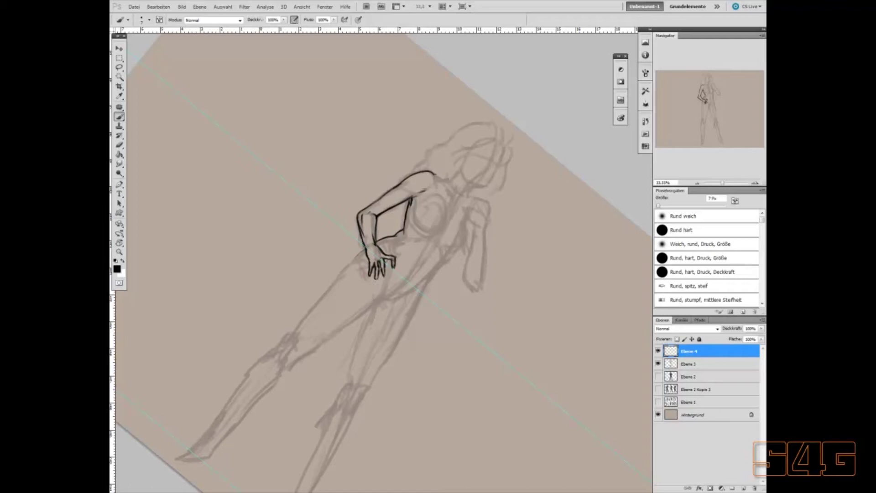
Redraw the long thigh outline from hip to knee, darken its top, and add knee strokes
{"action": "left_click_drag", "start_coordinate": [299, 323], "coordinate": [294, 333]}
{"action": "left_click_drag", "start_coordinate": [297, 331], "coordinate": [367, 246]}
{"action": "left_click_drag", "start_coordinate": [346, 262], "coordinate": [362, 249]}
{"action": "left_click_drag", "start_coordinate": [305, 357], "coordinate": [390, 282]}
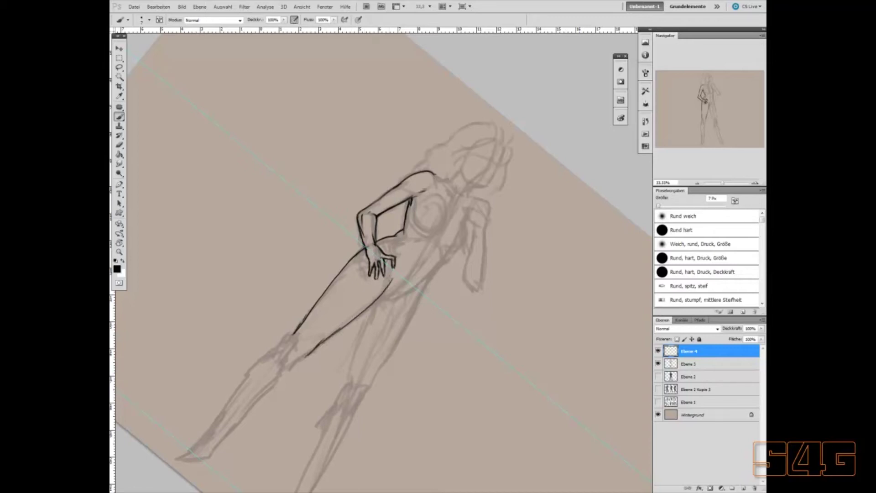
{"action": "key", "text": "r"}
{"action": "mouse_move", "coordinate": [403, 326]}
{"action": "left_mouse_down"}
{"action": "mouse_move", "coordinate": [434, 414]}
{"action": "mouse_move", "coordinate": [460, 441]}
{"action": "mouse_move", "coordinate": [481, 396]}
{"action": "left_mouse_up"}
{"action": "key", "text": "b"}
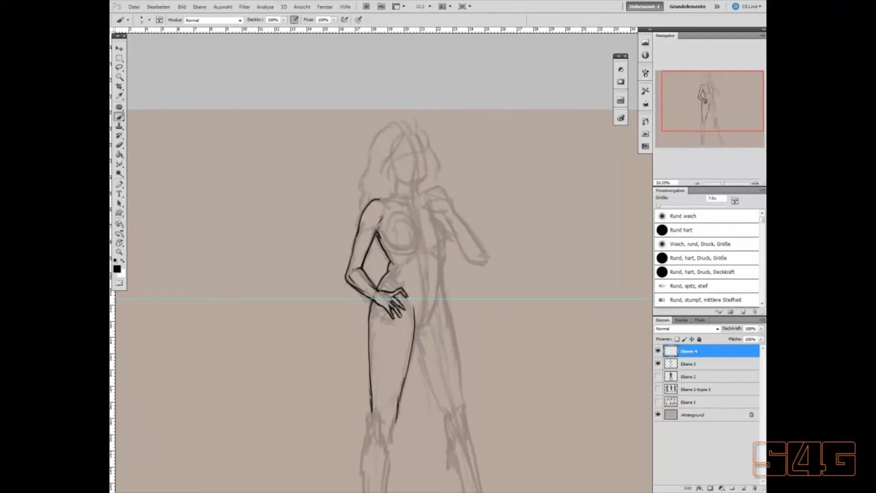
Add one short black stroke closing the inner hip where thigh meets torso
{"action": "mouse_move", "coordinate": [425, 318]}
{"action": "left_mouse_down"}
{"action": "mouse_move", "coordinate": [416, 325]}
{"action": "mouse_move", "coordinate": [440, 291]}
{"action": "mouse_move", "coordinate": [430, 311]}
{"action": "left_mouse_up"}
At 50% zoom, ink the detail lines around and just below the left knee
{"action": "left_click", "coordinate": [755, 183]}
{"action": "left_click_drag", "start_coordinate": [701, 110], "coordinate": [694, 133]}
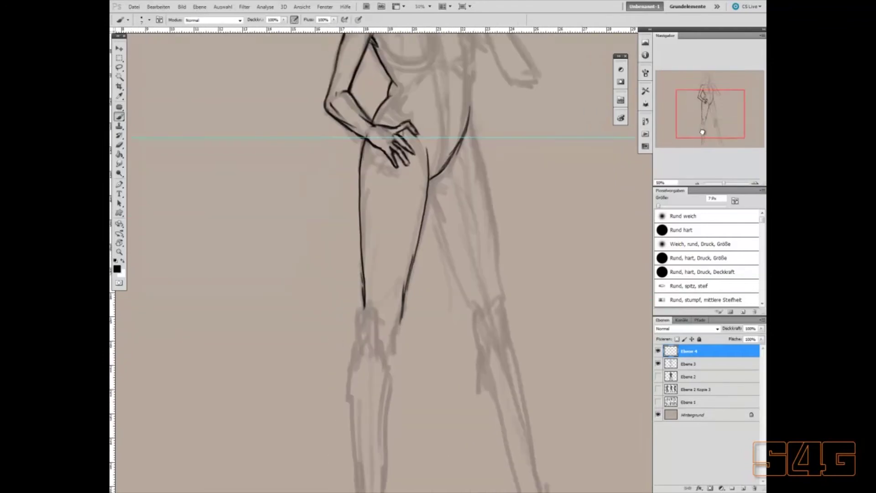
{"action": "left_click_drag", "start_coordinate": [333, 288], "coordinate": [333, 323]}
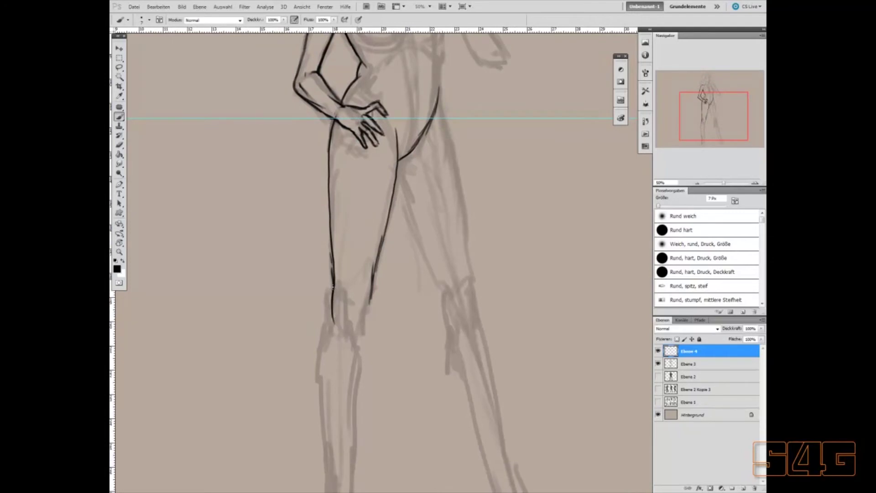
{"action": "left_click_drag", "start_coordinate": [358, 304], "coordinate": [354, 333]}
{"action": "left_click_drag", "start_coordinate": [372, 293], "coordinate": [364, 332]}
{"action": "left_click_drag", "start_coordinate": [332, 306], "coordinate": [324, 341]}
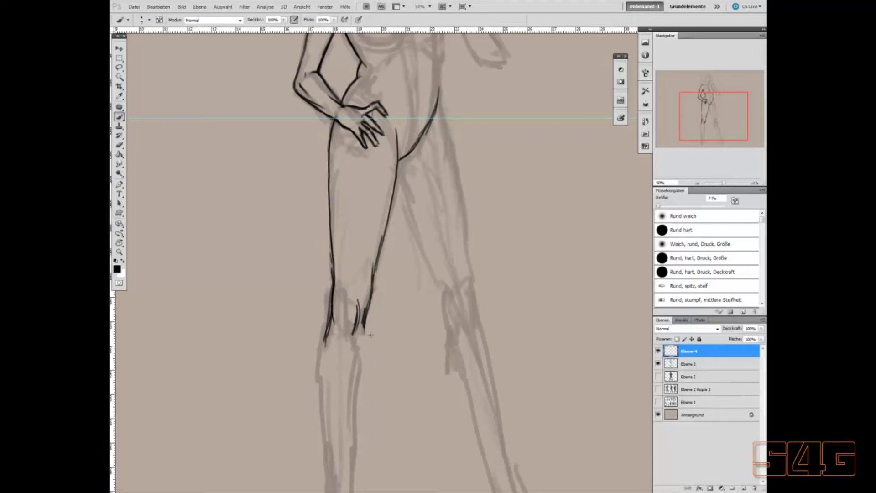
Ink the lower leg's left edge and the shin line running down from the knee
{"action": "left_click_drag", "start_coordinate": [701, 119], "coordinate": [690, 132]}
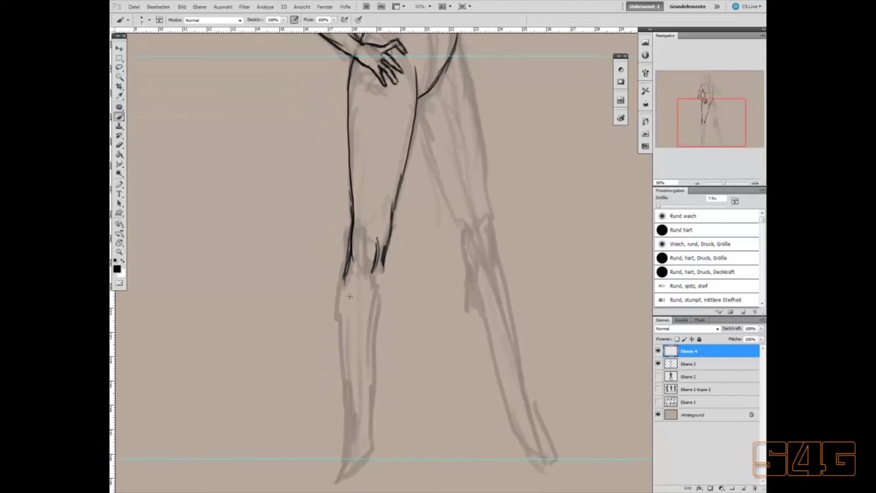
{"action": "left_click_drag", "start_coordinate": [346, 263], "coordinate": [342, 315]}
{"action": "left_click_drag", "start_coordinate": [345, 279], "coordinate": [350, 429]}
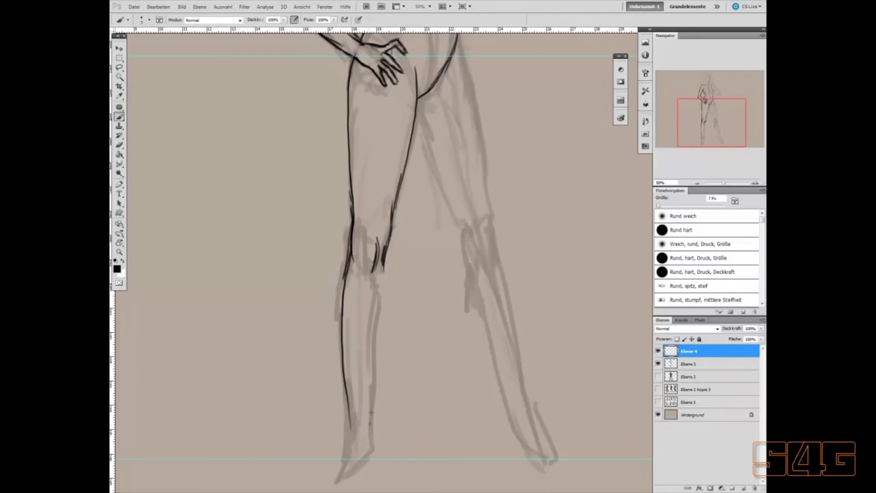
{"action": "left_click_drag", "start_coordinate": [370, 426], "coordinate": [374, 350]}
{"action": "left_click_drag", "start_coordinate": [380, 264], "coordinate": [374, 373]}
{"action": "left_click_drag", "start_coordinate": [380, 299], "coordinate": [381, 254]}
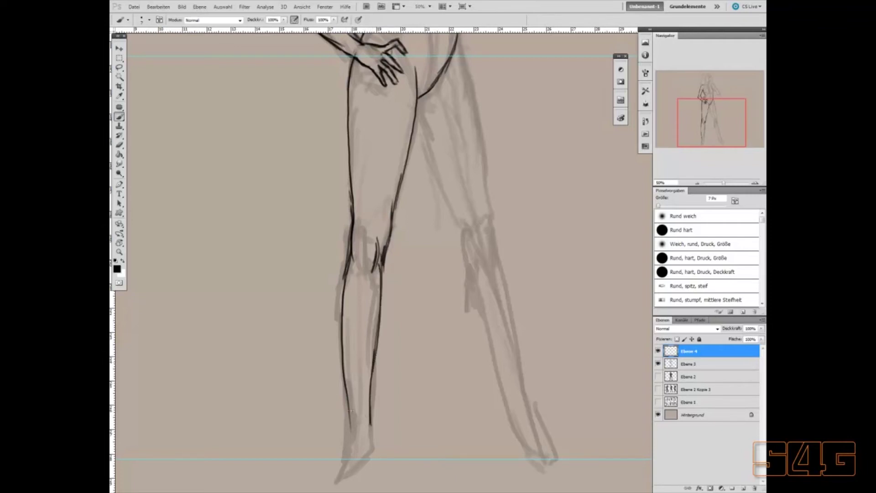
Carry the leg line to the ankle and ink the foot's sole and heel
{"action": "left_click_drag", "start_coordinate": [349, 422], "coordinate": [351, 440]}
{"action": "left_click_drag", "start_coordinate": [713, 128], "coordinate": [713, 127]}
{"action": "left_click_drag", "start_coordinate": [359, 481], "coordinate": [378, 479]}
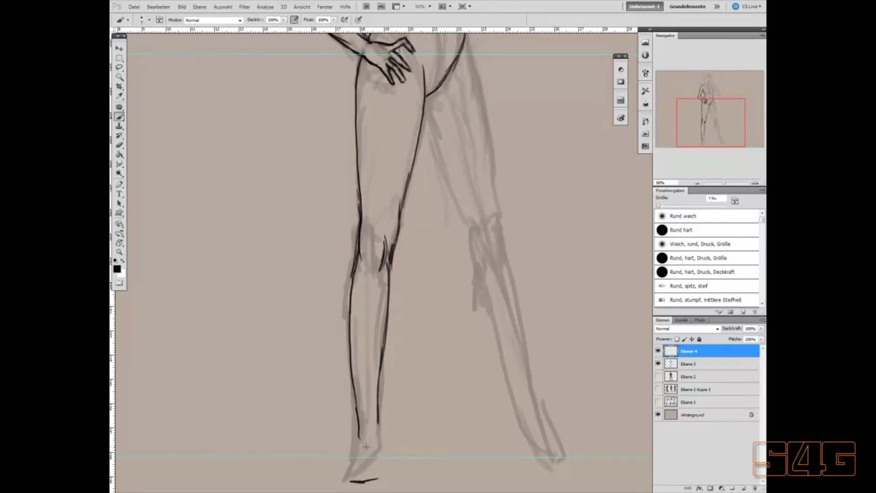
{"action": "mouse_move", "coordinate": [374, 482]}
{"action": "left_mouse_down"}
{"action": "mouse_move", "coordinate": [386, 471]}
{"action": "mouse_move", "coordinate": [378, 402]}
{"action": "mouse_move", "coordinate": [350, 480]}
{"action": "mouse_move", "coordinate": [378, 475]}
{"action": "mouse_move", "coordinate": [349, 484]}
{"action": "mouse_move", "coordinate": [357, 478]}
{"action": "left_mouse_up"}
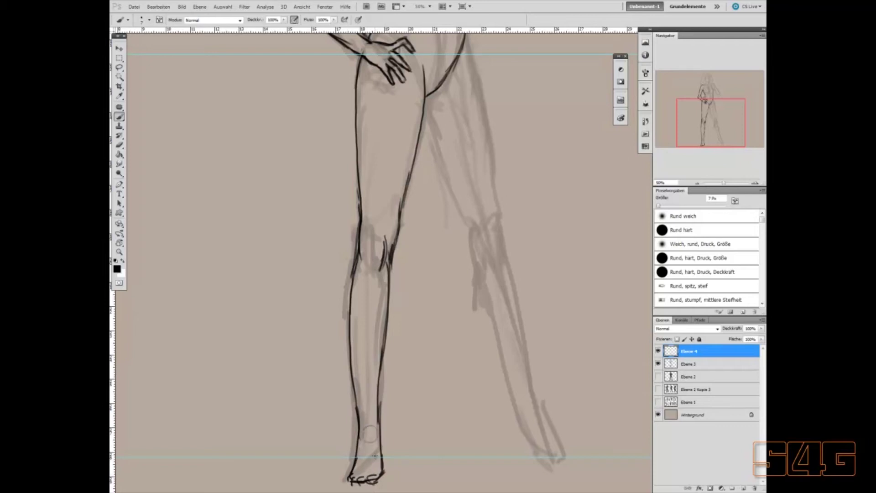
{"action": "left_click_drag", "start_coordinate": [707, 131], "coordinate": [709, 103]}
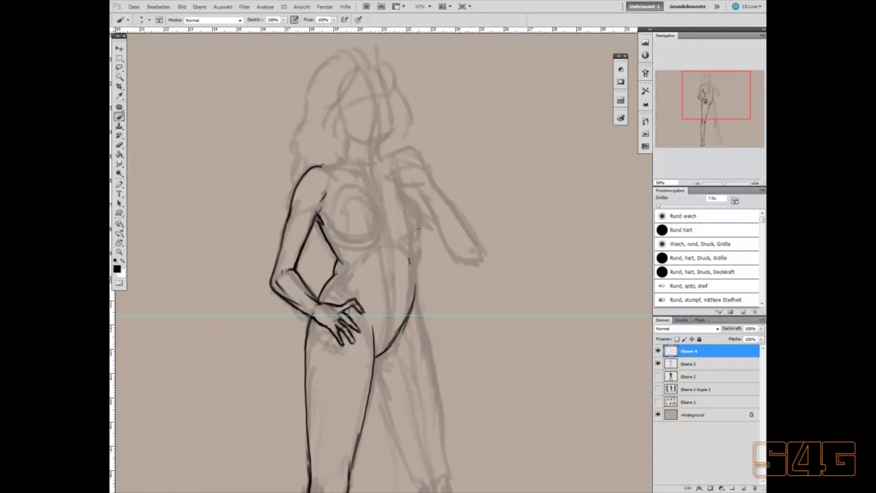
Ink the right waist and outer hip, then the far shoulder curve and upper arm
{"action": "mouse_move", "coordinate": [414, 228]}
{"action": "left_mouse_down"}
{"action": "mouse_move", "coordinate": [406, 328]}
{"action": "mouse_move", "coordinate": [389, 345]}
{"action": "left_mouse_up"}
{"action": "left_click_drag", "start_coordinate": [413, 284], "coordinate": [423, 334]}
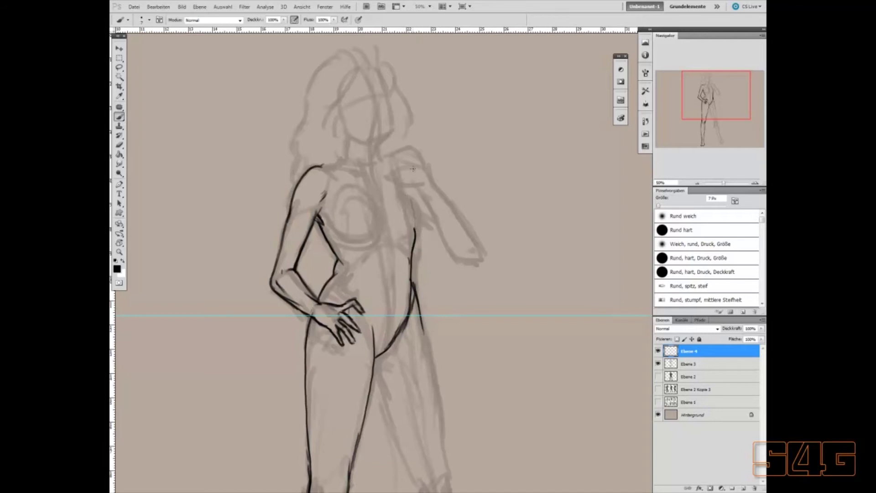
{"action": "left_click_drag", "start_coordinate": [390, 157], "coordinate": [416, 165]}
{"action": "left_click_drag", "start_coordinate": [391, 156], "coordinate": [413, 161]}
{"action": "left_click_drag", "start_coordinate": [413, 160], "coordinate": [443, 214]}
{"action": "left_click_drag", "start_coordinate": [424, 176], "coordinate": [458, 238]}
{"action": "left_click_drag", "start_coordinate": [432, 194], "coordinate": [459, 240]}
Lasso the inked hand on the hip and nudge it slightly into a new position
{"action": "left_click", "coordinate": [658, 363]}
{"action": "left_click", "coordinate": [658, 363]}
{"action": "left_click", "coordinate": [119, 68]}
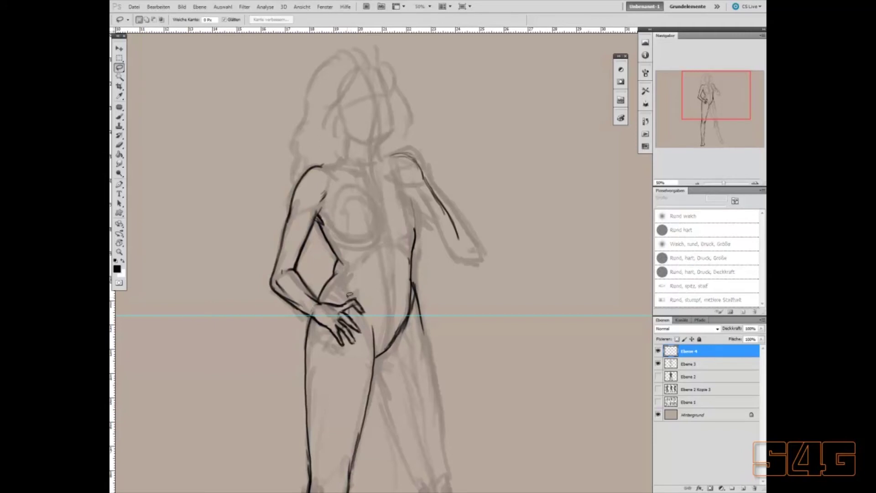
{"action": "left_click_drag", "start_coordinate": [351, 349], "coordinate": [346, 319]}
{"action": "left_click", "coordinate": [119, 48]}
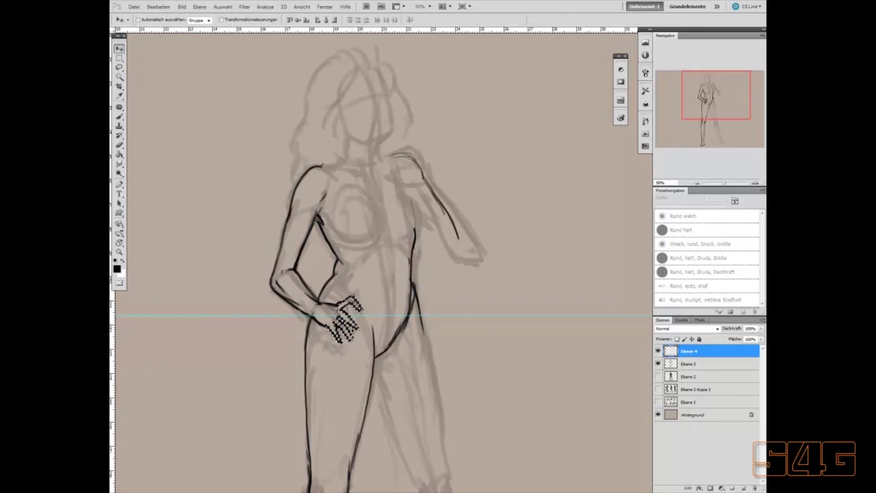
{"action": "key", "text": "ctrl+d"}
{"action": "key", "text": "b"}
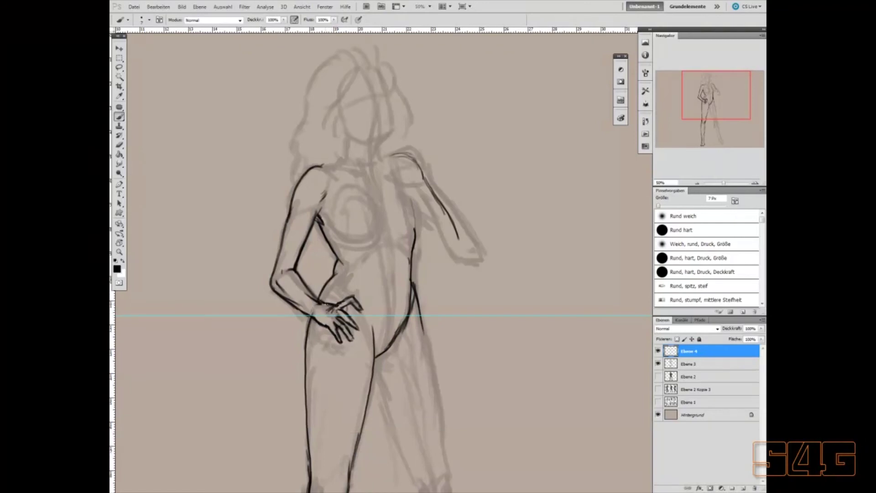
Ink the forearm-hand joint and the torso line and hatching below the armpit
{"action": "left_click_drag", "start_coordinate": [310, 296], "coordinate": [319, 303]}
{"action": "mouse_move", "coordinate": [331, 243]}
{"action": "left_mouse_down"}
{"action": "mouse_move", "coordinate": [327, 213]}
{"action": "mouse_move", "coordinate": [331, 242]}
{"action": "mouse_move", "coordinate": [352, 250]}
{"action": "mouse_move", "coordinate": [373, 223]}
{"action": "mouse_move", "coordinate": [338, 244]}
{"action": "mouse_move", "coordinate": [365, 246]}
{"action": "mouse_move", "coordinate": [340, 249]}
{"action": "left_mouse_up"}
{"action": "left_click_drag", "start_coordinate": [328, 210], "coordinate": [324, 232]}
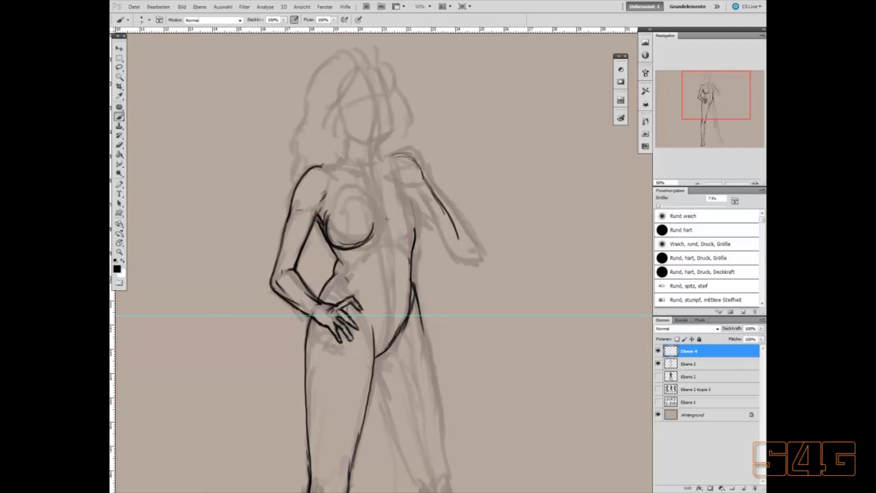
{"action": "key", "text": "ctrl+alt+z"}
{"action": "key", "text": "ctrl+alt+z"}
{"action": "key", "text": "ctrl+alt+z"}
{"action": "key", "text": "ctrl+alt+z"}
{"action": "left_click_drag", "start_coordinate": [322, 220], "coordinate": [329, 210]}
Erase the right breast's lower curve and redraw it lower, joining the torso side
{"action": "left_click_drag", "start_coordinate": [387, 238], "coordinate": [406, 194]}
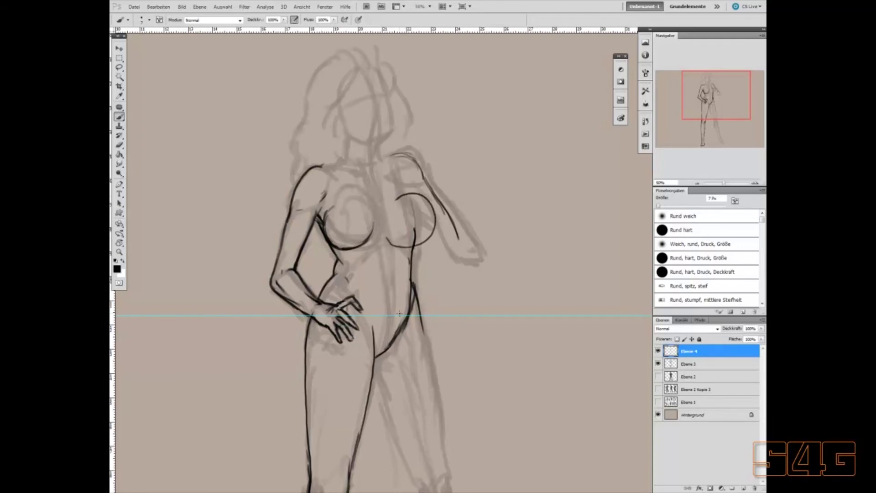
{"action": "key", "text": "ctrl+y"}
{"action": "mouse_move", "coordinate": [386, 239]}
{"action": "left_mouse_down"}
{"action": "mouse_move", "coordinate": [406, 246]}
{"action": "mouse_move", "coordinate": [436, 218]}
{"action": "mouse_move", "coordinate": [422, 196]}
{"action": "mouse_move", "coordinate": [393, 202]}
{"action": "left_mouse_up"}
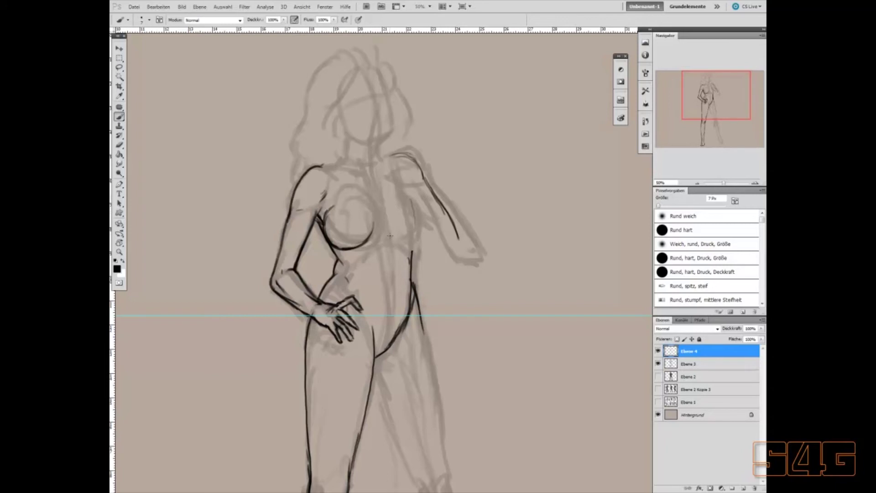
{"action": "mouse_move", "coordinate": [389, 238]}
{"action": "left_mouse_down"}
{"action": "mouse_move", "coordinate": [405, 241]}
{"action": "mouse_move", "coordinate": [426, 226]}
{"action": "mouse_move", "coordinate": [405, 189]}
{"action": "mouse_move", "coordinate": [424, 208]}
{"action": "left_mouse_up"}
{"action": "left_click_drag", "start_coordinate": [417, 235], "coordinate": [412, 263]}
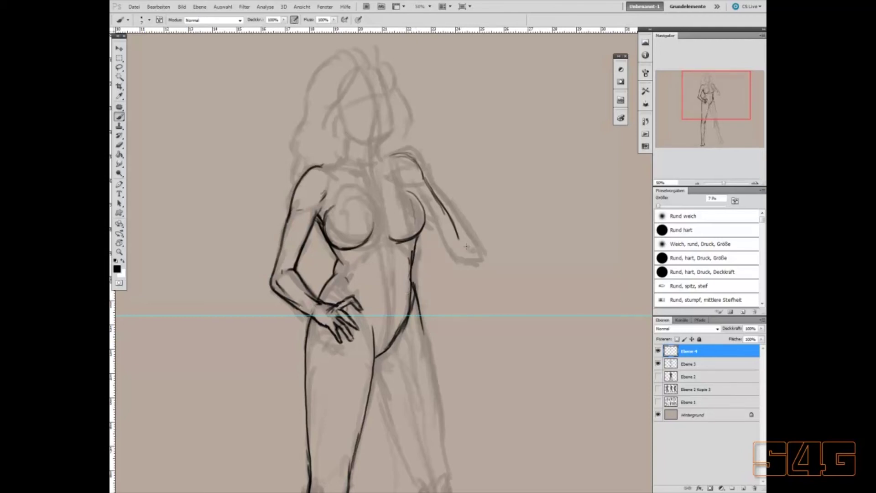
Lasso the far arm stroke, shift it, and rotate it -20.61° so it starts at the shoulder
{"action": "key", "text": "l"}
{"action": "left_click_drag", "start_coordinate": [394, 145], "coordinate": [391, 150]}
{"action": "key", "text": "v"}
{"action": "left_click_drag", "start_coordinate": [447, 214], "coordinate": [449, 225]}
{"action": "key", "text": "ctrl+t"}
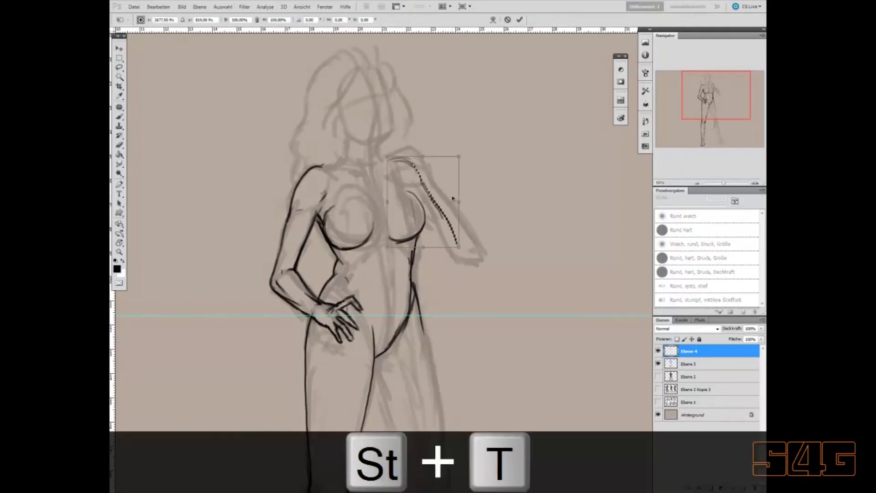
{"action": "left_click_drag", "start_coordinate": [402, 143], "coordinate": [385, 158]}
{"action": "mouse_move", "coordinate": [444, 207]}
{"action": "left_mouse_down"}
{"action": "mouse_move", "coordinate": [433, 206]}
{"action": "mouse_move", "coordinate": [434, 216]}
{"action": "left_mouse_up"}
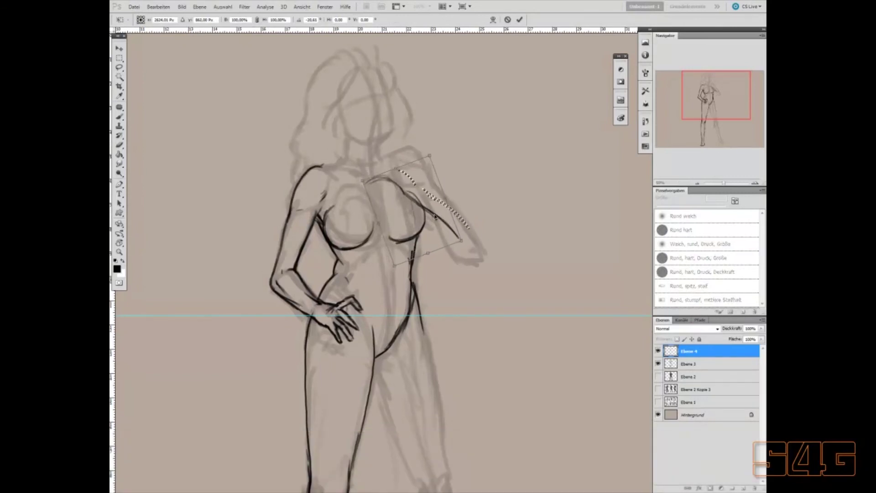
{"action": "key", "text": "Return"}
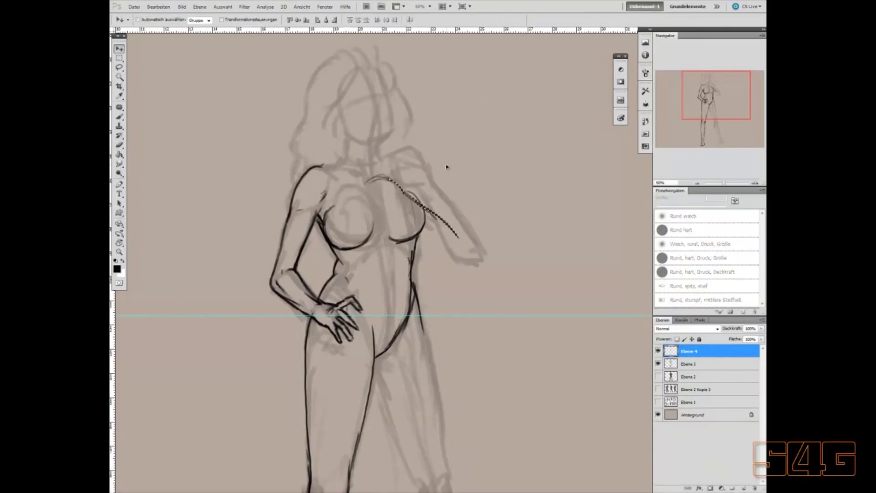
{"action": "key", "text": "ctrl+d"}
Touch up the right breast outline and ink the chest hand's edges, top and fingers
{"action": "left_click", "coordinate": [121, 118]}
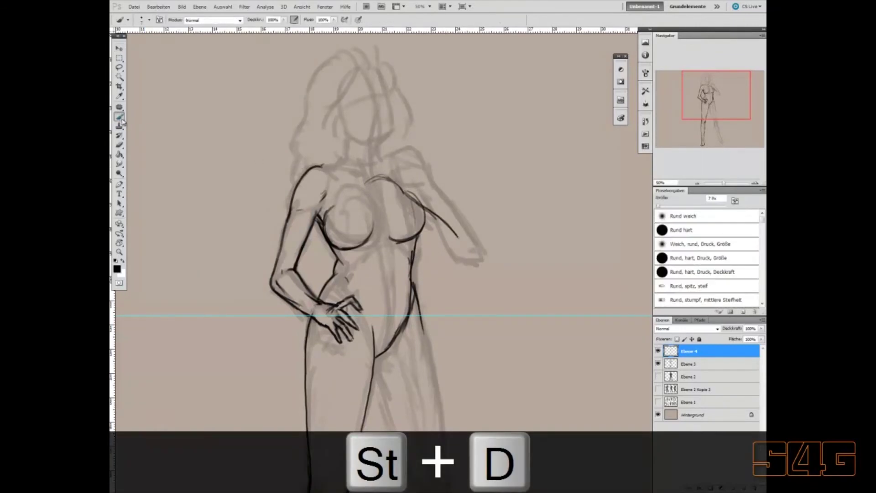
{"action": "mouse_move", "coordinate": [401, 187]}
{"action": "left_mouse_down"}
{"action": "mouse_move", "coordinate": [405, 204]}
{"action": "mouse_move", "coordinate": [374, 191]}
{"action": "left_mouse_up"}
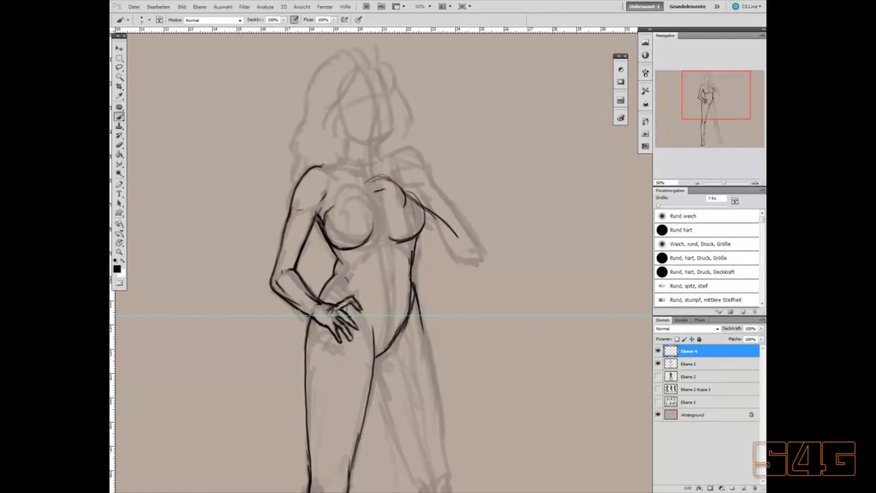
{"action": "left_click_drag", "start_coordinate": [376, 193], "coordinate": [374, 208]}
{"action": "mouse_move", "coordinate": [374, 205]}
{"action": "left_mouse_down"}
{"action": "mouse_move", "coordinate": [404, 209]}
{"action": "mouse_move", "coordinate": [395, 186]}
{"action": "mouse_move", "coordinate": [374, 207]}
{"action": "left_mouse_up"}
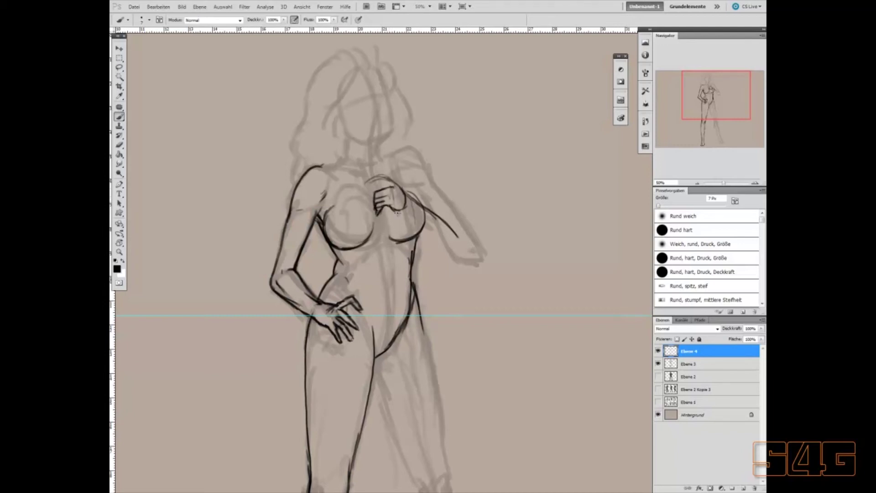
{"action": "mouse_move", "coordinate": [386, 188]}
{"action": "left_mouse_down"}
{"action": "mouse_move", "coordinate": [392, 176]}
{"action": "mouse_move", "coordinate": [365, 190]}
{"action": "mouse_move", "coordinate": [381, 183]}
{"action": "left_mouse_up"}
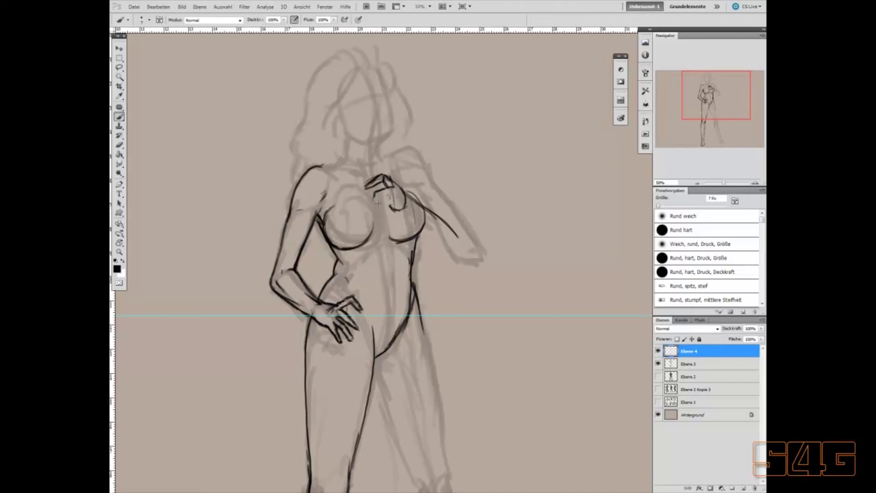
{"action": "mouse_move", "coordinate": [388, 194]}
{"action": "left_mouse_down"}
{"action": "mouse_move", "coordinate": [375, 198]}
{"action": "mouse_move", "coordinate": [389, 206]}
{"action": "mouse_move", "coordinate": [373, 207]}
{"action": "mouse_move", "coordinate": [406, 201]}
{"action": "mouse_move", "coordinate": [414, 212]}
{"action": "left_mouse_up"}
{"action": "left_click_drag", "start_coordinate": [402, 211], "coordinate": [413, 214]}
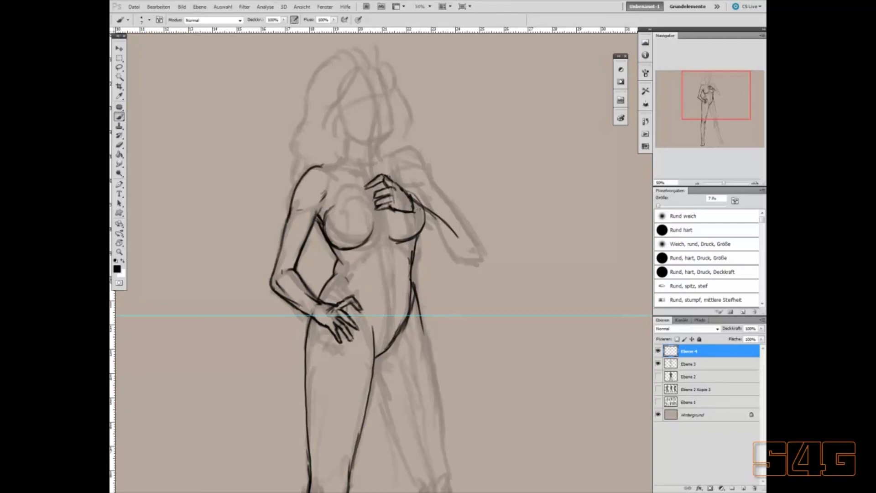
Ink the raised arm's inner line, forearm and upper arm up toward the shoulder
{"action": "left_click_drag", "start_coordinate": [412, 212], "coordinate": [459, 260]}
{"action": "mouse_move", "coordinate": [424, 206]}
{"action": "left_mouse_down"}
{"action": "mouse_move", "coordinate": [470, 239]}
{"action": "mouse_move", "coordinate": [466, 259]}
{"action": "mouse_move", "coordinate": [476, 247]}
{"action": "mouse_move", "coordinate": [479, 255]}
{"action": "left_mouse_up"}
{"action": "left_click_drag", "start_coordinate": [427, 236], "coordinate": [464, 257]}
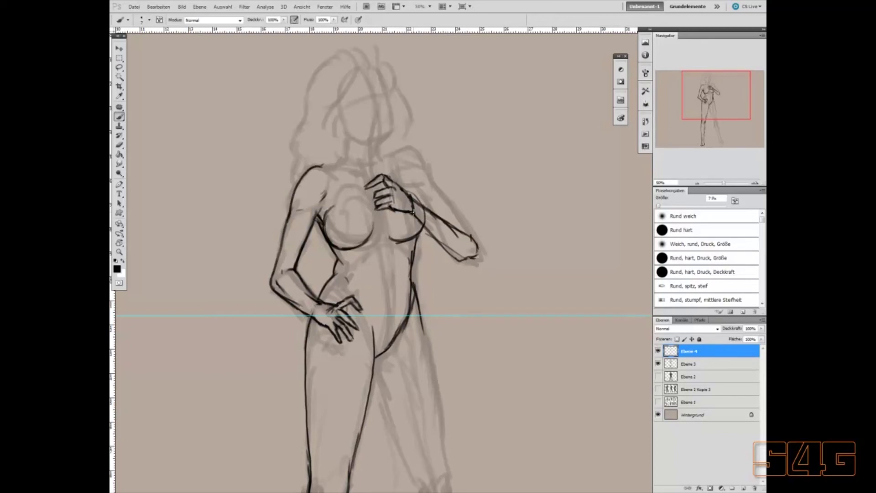
{"action": "left_click_drag", "start_coordinate": [433, 195], "coordinate": [463, 235]}
{"action": "left_click_drag", "start_coordinate": [430, 191], "coordinate": [421, 174]}
Ink the left shoulder line, both sides of the neck and the collarbone marks
{"action": "mouse_move", "coordinate": [327, 166]}
{"action": "left_mouse_down"}
{"action": "mouse_move", "coordinate": [363, 176]}
{"action": "mouse_move", "coordinate": [397, 163]}
{"action": "left_mouse_up"}
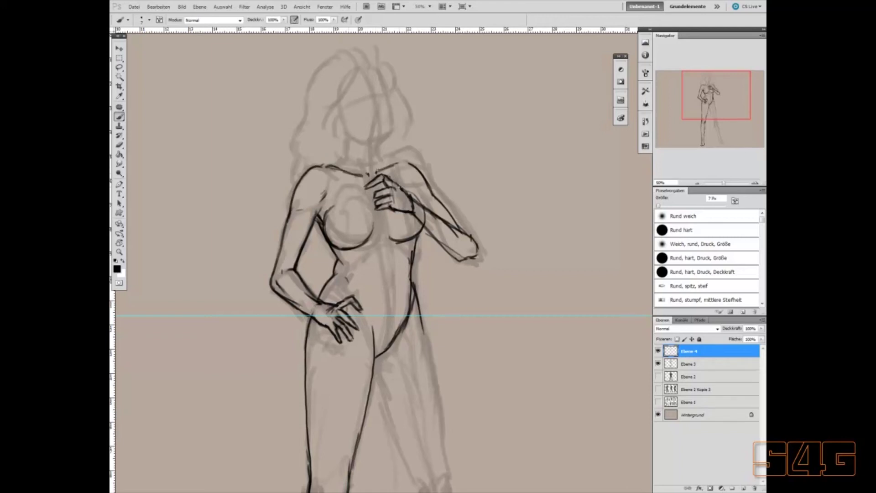
{"action": "left_click_drag", "start_coordinate": [335, 167], "coordinate": [349, 141]}
{"action": "left_click_drag", "start_coordinate": [379, 142], "coordinate": [393, 162]}
{"action": "mouse_move", "coordinate": [354, 161]}
{"action": "left_mouse_down"}
{"action": "mouse_move", "coordinate": [363, 176]}
{"action": "mouse_move", "coordinate": [357, 167]}
{"action": "mouse_move", "coordinate": [375, 172]}
{"action": "left_mouse_up"}
Zoom to 66.7% and sketch an eye, nose and mouth, then erase the eye
{"action": "left_click", "coordinate": [756, 182]}
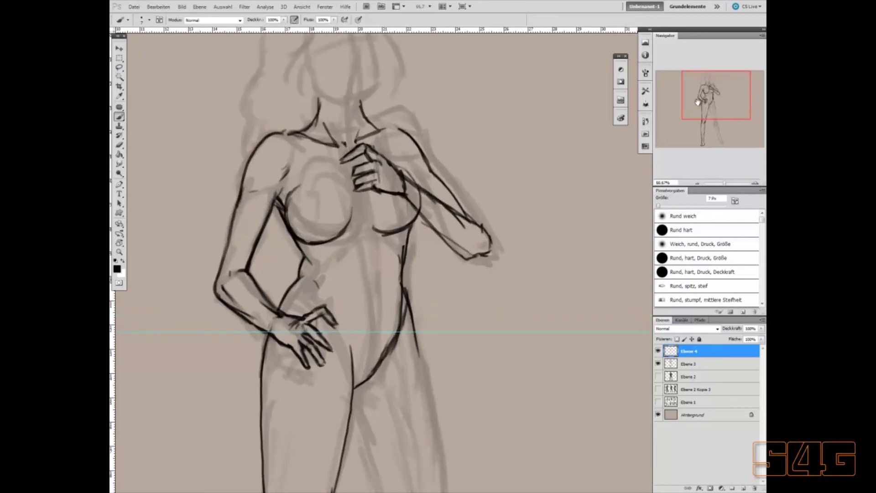
{"action": "left_click_drag", "start_coordinate": [709, 106], "coordinate": [705, 99]}
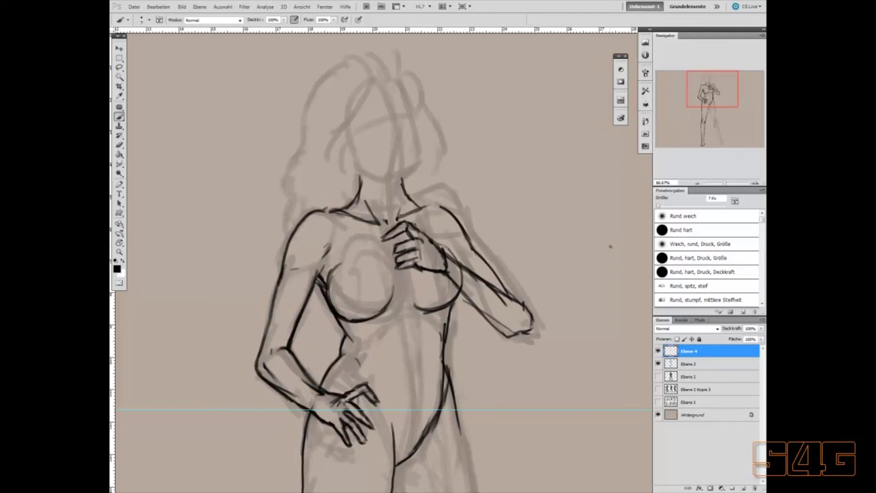
{"action": "mouse_move", "coordinate": [374, 118]}
{"action": "left_mouse_down"}
{"action": "mouse_move", "coordinate": [400, 123]}
{"action": "mouse_move", "coordinate": [403, 111]}
{"action": "left_mouse_up"}
{"action": "left_click_drag", "start_coordinate": [388, 144], "coordinate": [400, 129]}
{"action": "left_click_drag", "start_coordinate": [373, 158], "coordinate": [414, 147]}
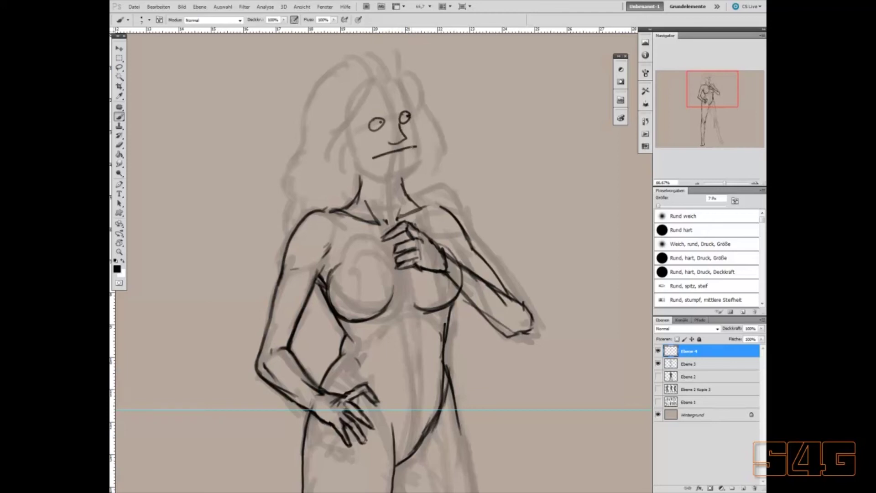
{"action": "mouse_move", "coordinate": [376, 126]}
{"action": "left_mouse_down"}
{"action": "mouse_move", "coordinate": [385, 108]}
{"action": "mouse_move", "coordinate": [372, 136]}
{"action": "mouse_move", "coordinate": [374, 165]}
{"action": "mouse_move", "coordinate": [402, 139]}
{"action": "mouse_move", "coordinate": [410, 152]}
{"action": "mouse_move", "coordinate": [397, 130]}
{"action": "mouse_move", "coordinate": [413, 114]}
{"action": "mouse_move", "coordinate": [414, 147]}
{"action": "left_mouse_up"}
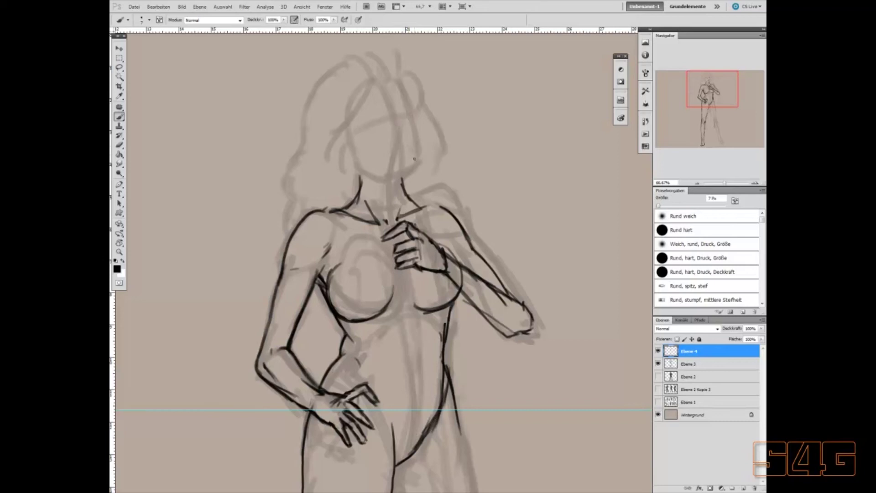
Ink the jaw lines and a bold head oval, erasing the centre line and stray marks
{"action": "mouse_move", "coordinate": [379, 184]}
{"action": "left_mouse_down"}
{"action": "mouse_move", "coordinate": [359, 167]}
{"action": "mouse_move", "coordinate": [382, 185]}
{"action": "mouse_move", "coordinate": [408, 171]}
{"action": "left_mouse_up"}
{"action": "left_click_drag", "start_coordinate": [355, 161], "coordinate": [384, 185]}
{"action": "mouse_move", "coordinate": [386, 136]}
{"action": "left_mouse_down"}
{"action": "mouse_move", "coordinate": [385, 165]}
{"action": "mouse_move", "coordinate": [389, 89]}
{"action": "left_mouse_up"}
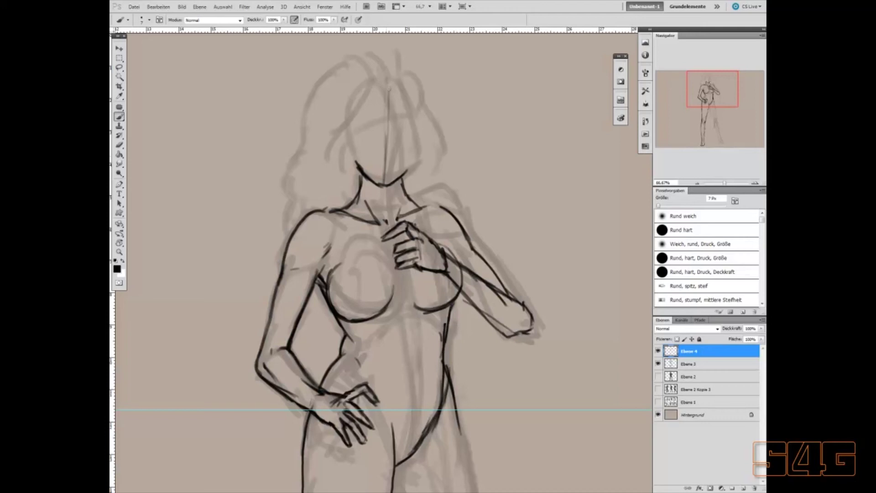
{"action": "mouse_move", "coordinate": [356, 164]}
{"action": "left_mouse_down"}
{"action": "mouse_move", "coordinate": [352, 125]}
{"action": "mouse_move", "coordinate": [372, 83]}
{"action": "left_mouse_up"}
{"action": "mouse_move", "coordinate": [402, 174]}
{"action": "left_mouse_down"}
{"action": "mouse_move", "coordinate": [419, 128]}
{"action": "mouse_move", "coordinate": [398, 77]}
{"action": "mouse_move", "coordinate": [363, 89]}
{"action": "left_mouse_up"}
{"action": "mouse_move", "coordinate": [420, 124]}
{"action": "left_mouse_down"}
{"action": "mouse_move", "coordinate": [408, 88]}
{"action": "mouse_move", "coordinate": [388, 83]}
{"action": "left_mouse_up"}
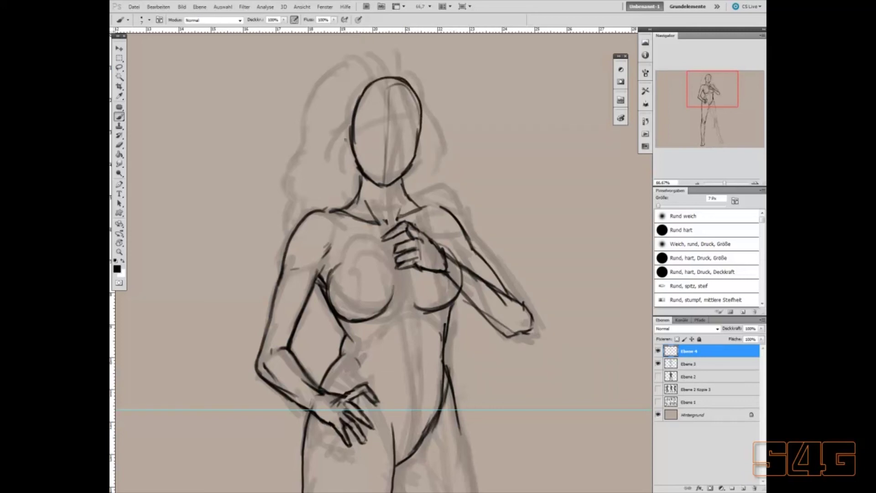
{"action": "left_click_drag", "start_coordinate": [388, 92], "coordinate": [384, 180]}
{"action": "left_click_drag", "start_coordinate": [395, 82], "coordinate": [411, 94]}
{"action": "left_click_drag", "start_coordinate": [419, 128], "coordinate": [416, 147]}
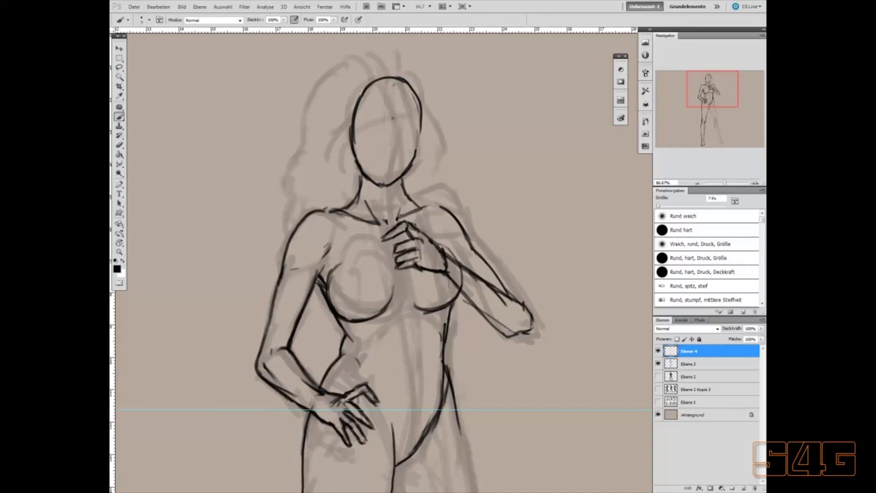
Add horizontal and vertical face guides, mark the right eye and a nostril dot
{"action": "left_click_drag", "start_coordinate": [359, 130], "coordinate": [415, 135]}
{"action": "left_click_drag", "start_coordinate": [394, 80], "coordinate": [383, 186]}
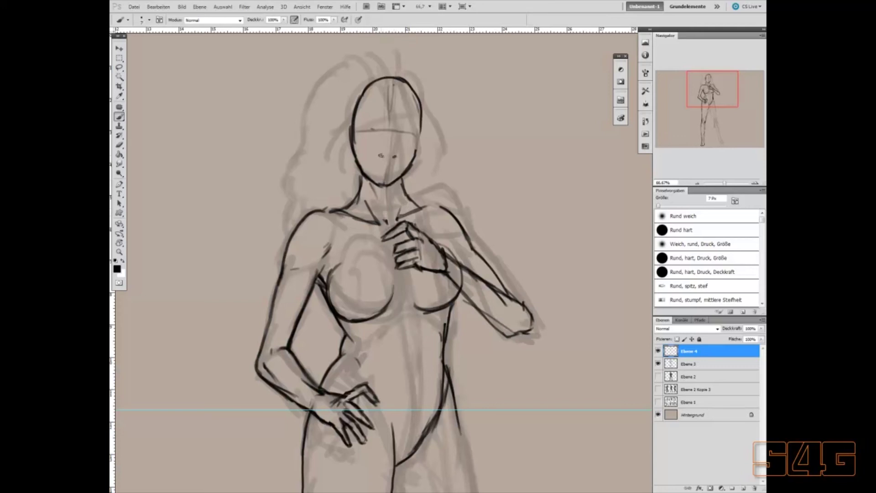
{"action": "mouse_move", "coordinate": [395, 153]}
{"action": "left_mouse_down"}
{"action": "mouse_move", "coordinate": [392, 140]}
{"action": "mouse_move", "coordinate": [409, 134]}
{"action": "mouse_move", "coordinate": [365, 132]}
{"action": "mouse_move", "coordinate": [380, 135]}
{"action": "left_mouse_up"}
{"action": "left_click_drag", "start_coordinate": [410, 134], "coordinate": [415, 136]}
{"action": "left_click", "coordinate": [390, 157]}
Zoom to 100% and draw the mouth between two corner marks with a shaded lower lip
{"action": "left_click", "coordinate": [755, 182]}
{"action": "left_click_drag", "start_coordinate": [710, 93], "coordinate": [710, 88]}
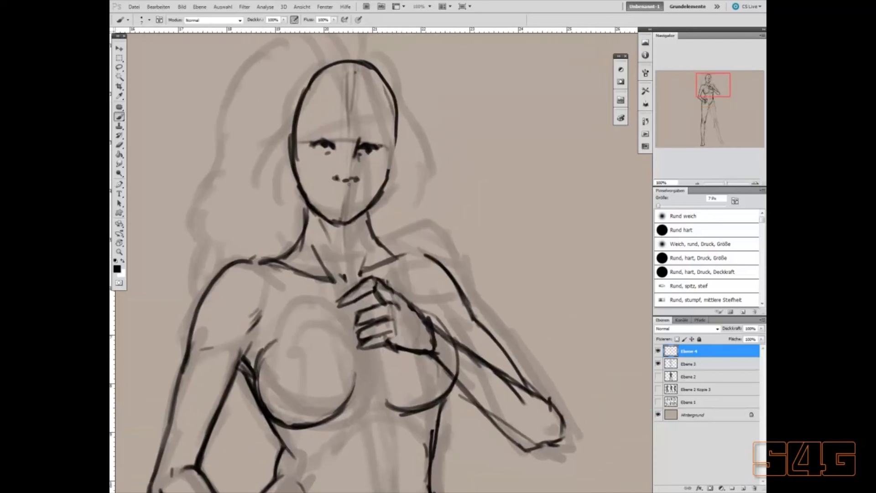
{"action": "left_click", "coordinate": [324, 192]}
{"action": "left_click", "coordinate": [357, 196]}
{"action": "mouse_move", "coordinate": [324, 191]}
{"action": "left_mouse_down"}
{"action": "mouse_move", "coordinate": [357, 195]}
{"action": "mouse_move", "coordinate": [327, 191]}
{"action": "mouse_move", "coordinate": [325, 200]}
{"action": "mouse_move", "coordinate": [343, 204]}
{"action": "mouse_move", "coordinate": [354, 200]}
{"action": "mouse_move", "coordinate": [320, 189]}
{"action": "left_mouse_up"}
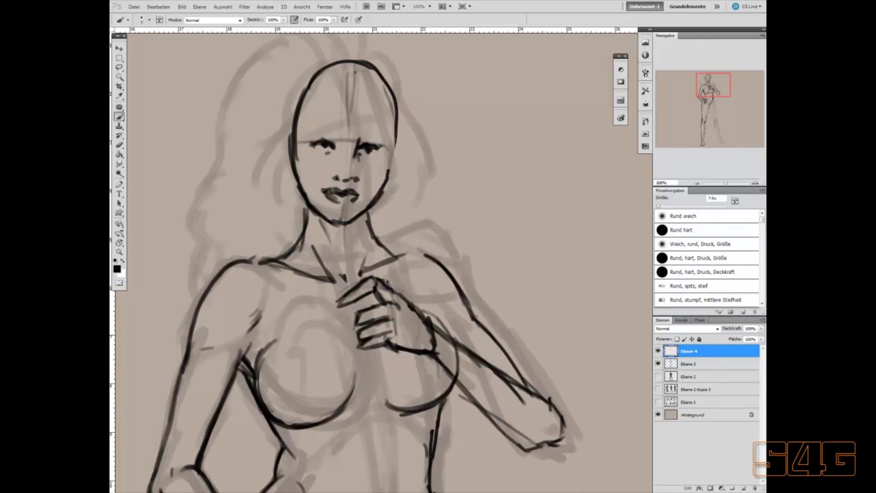
{"action": "left_click_drag", "start_coordinate": [337, 204], "coordinate": [327, 200]}
Darken both cheek and jaw outlines, the left jaw-neck line and the left eye
{"action": "left_click_drag", "start_coordinate": [293, 157], "coordinate": [309, 189]}
{"action": "mouse_move", "coordinate": [395, 140]}
{"action": "left_mouse_down"}
{"action": "mouse_move", "coordinate": [384, 185]}
{"action": "mouse_move", "coordinate": [392, 155]}
{"action": "left_mouse_up"}
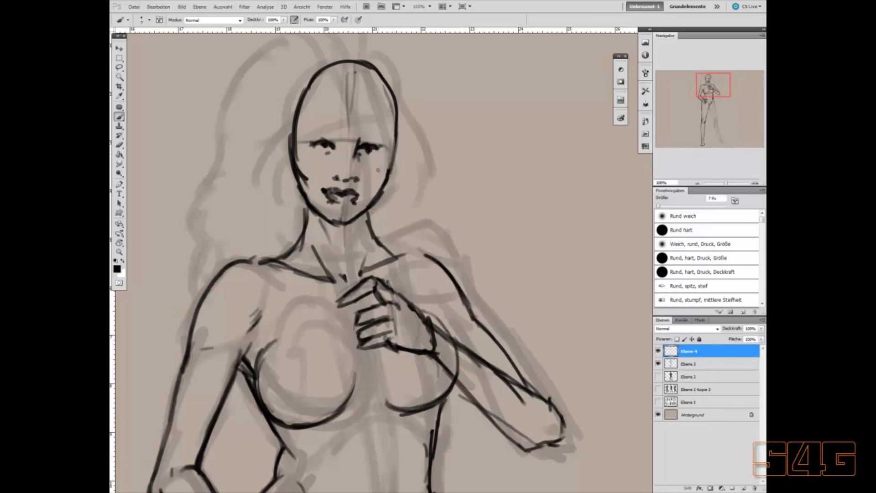
{"action": "mouse_move", "coordinate": [294, 141]}
{"action": "left_mouse_down"}
{"action": "mouse_move", "coordinate": [283, 147]}
{"action": "mouse_move", "coordinate": [286, 168]}
{"action": "left_mouse_up"}
{"action": "left_click_drag", "start_coordinate": [399, 147], "coordinate": [395, 167]}
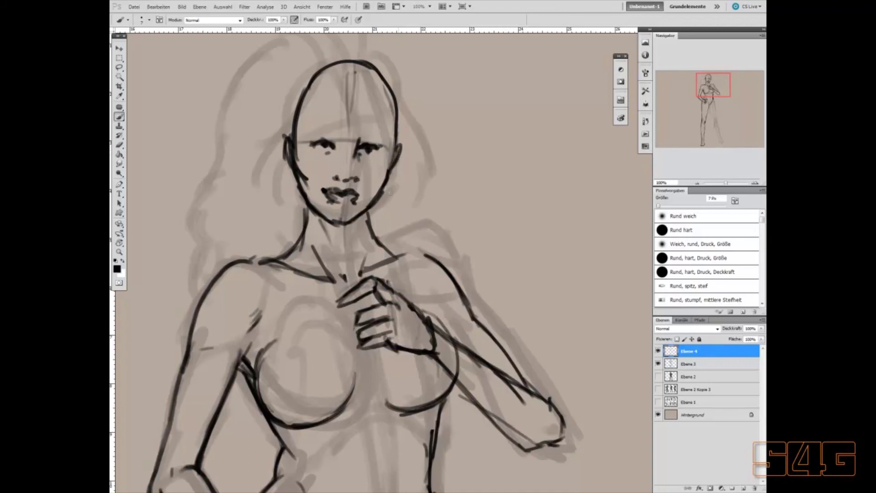
{"action": "left_click_drag", "start_coordinate": [311, 209], "coordinate": [317, 226]}
{"action": "left_click_drag", "start_coordinate": [325, 142], "coordinate": [287, 148]}
{"action": "left_click_drag", "start_coordinate": [714, 88], "coordinate": [709, 101]}
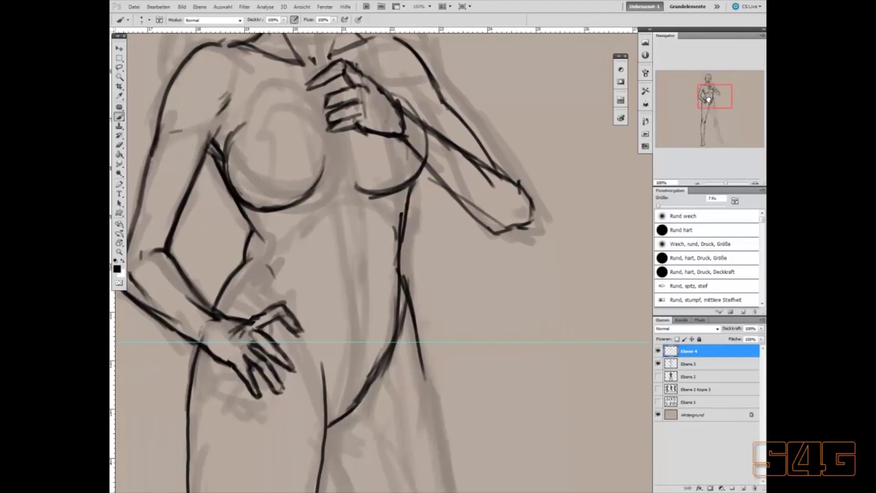
Zoom out with the Navigator until the whole standing figure fits the window
{"action": "left_click", "coordinate": [697, 183]}
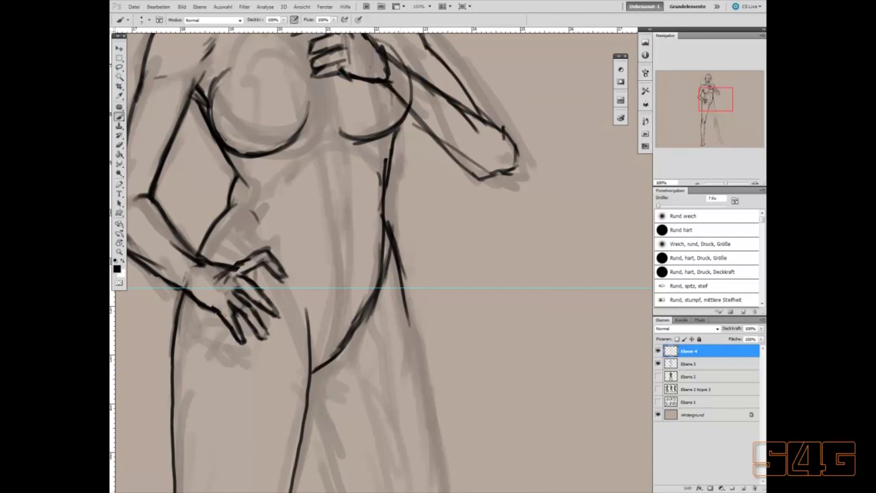
{"action": "left_click_drag", "start_coordinate": [702, 185], "coordinate": [717, 188]}
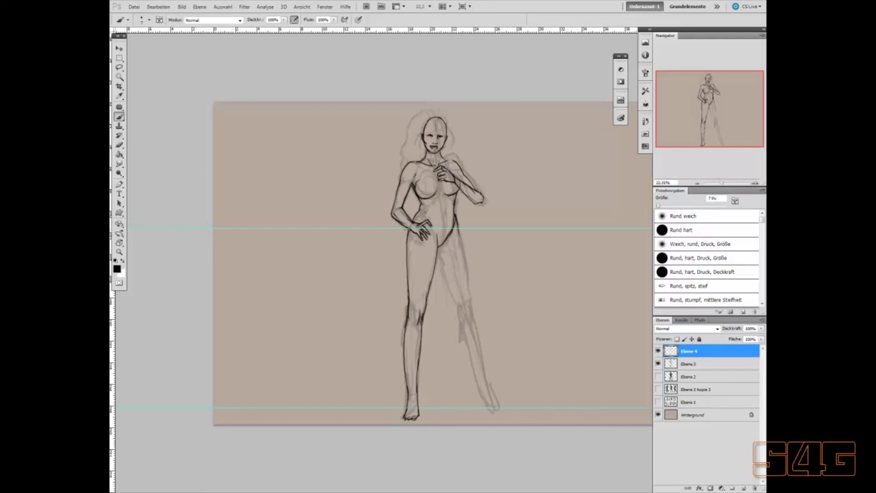
Save the document and duplicate Ebene 4 as Ebene 4 Kopie
{"action": "key", "text": "ctrl+s"}
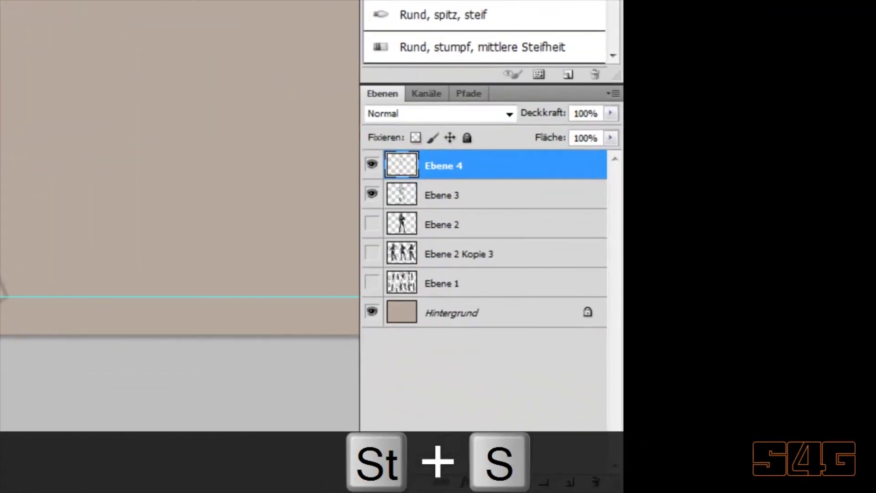
{"action": "left_click", "coordinate": [372, 167]}
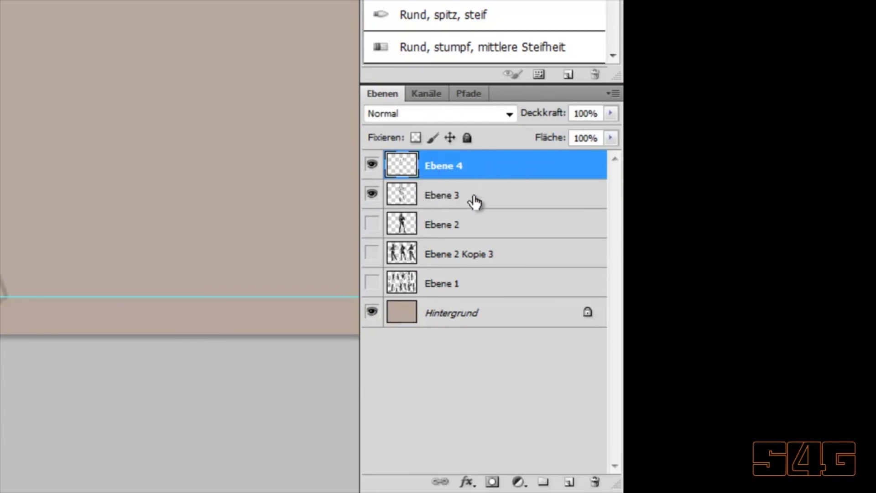
{"action": "left_click_drag", "start_coordinate": [498, 169], "coordinate": [569, 482]}
Hide Ebene 4 and the Ebene 3 sketch, briefly toggling Hintergrund to check the lines
{"action": "left_click", "coordinate": [372, 195]}
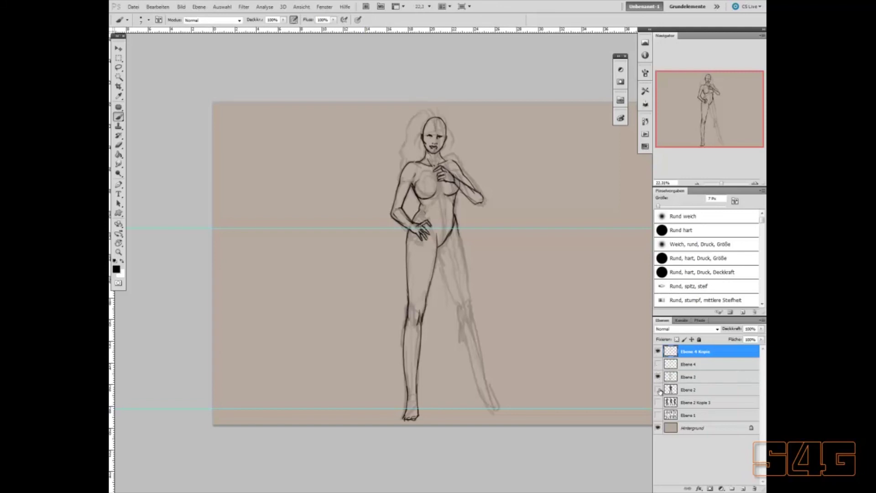
{"action": "left_click", "coordinate": [658, 377]}
{"action": "left_click", "coordinate": [658, 427]}
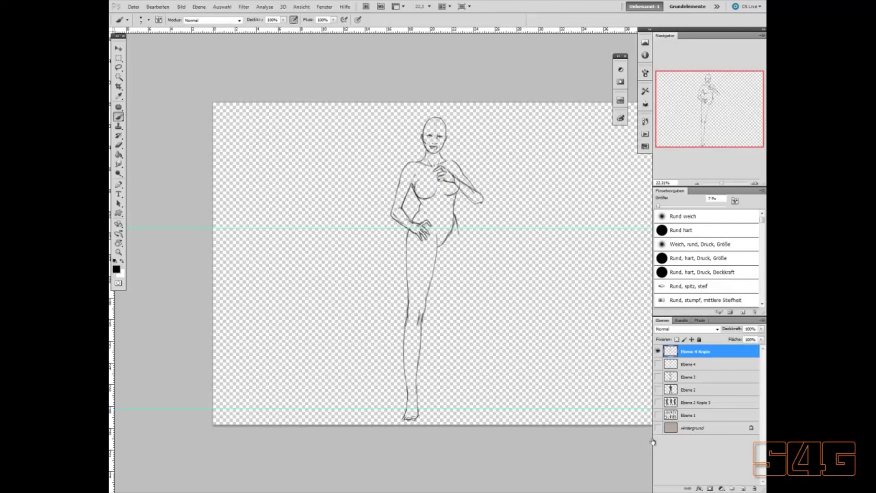
{"action": "left_click", "coordinate": [658, 428]}
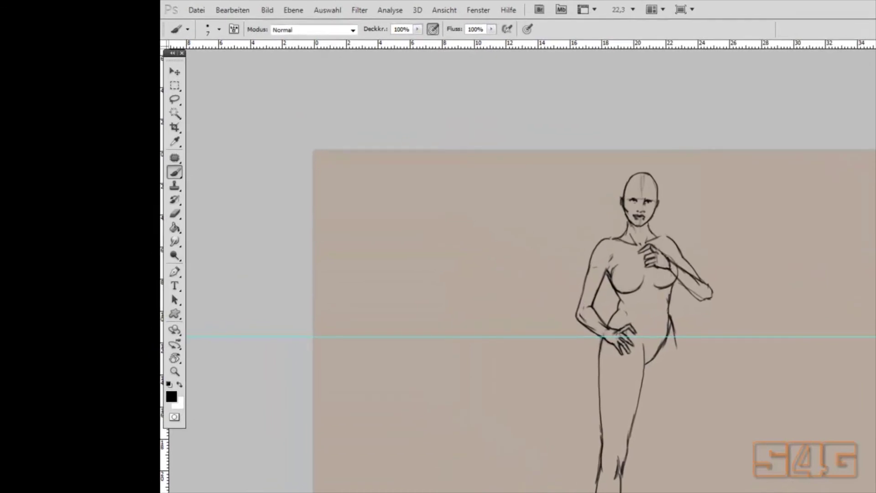
Try Puppet Warp (Formgitter) on the lineart with Gitter einbl. enabled
{"action": "left_click", "coordinate": [270, 11]}
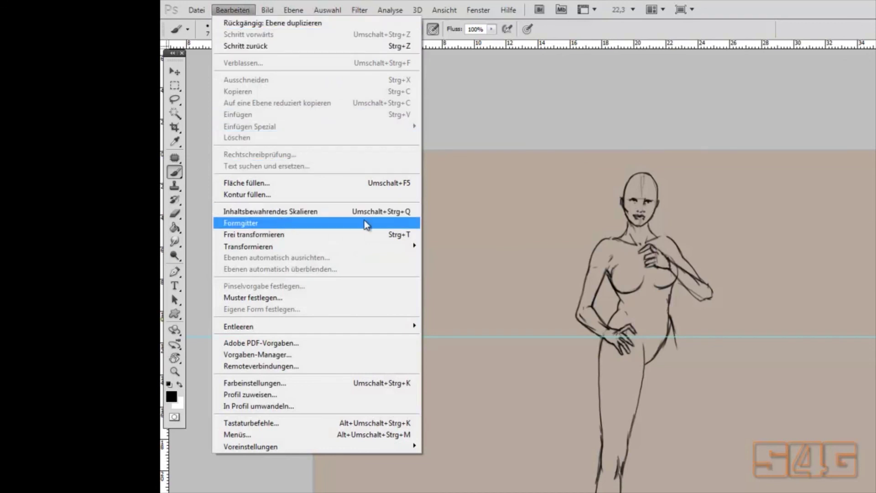
{"action": "left_click", "coordinate": [381, 227]}
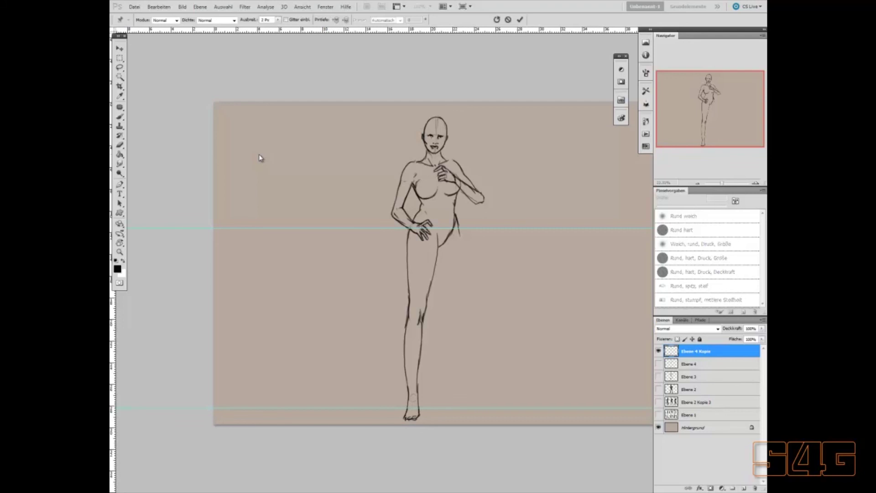
{"action": "left_click", "coordinate": [286, 20]}
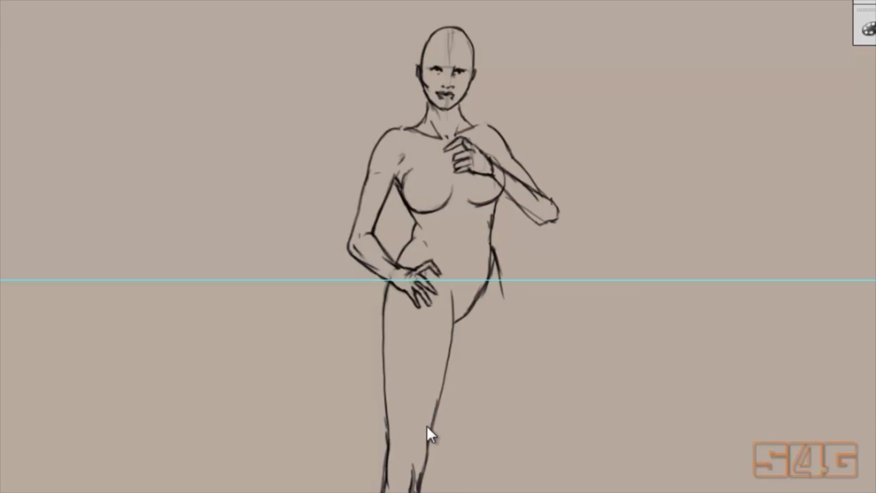
Undo and redo the last strokes, duplicate the layer, and start lassoing the figure's left side
{"action": "key", "text": "ctrl+z"}
{"action": "key", "text": "ctrl+shift+z"}
{"action": "key", "text": "ctrl+j"}
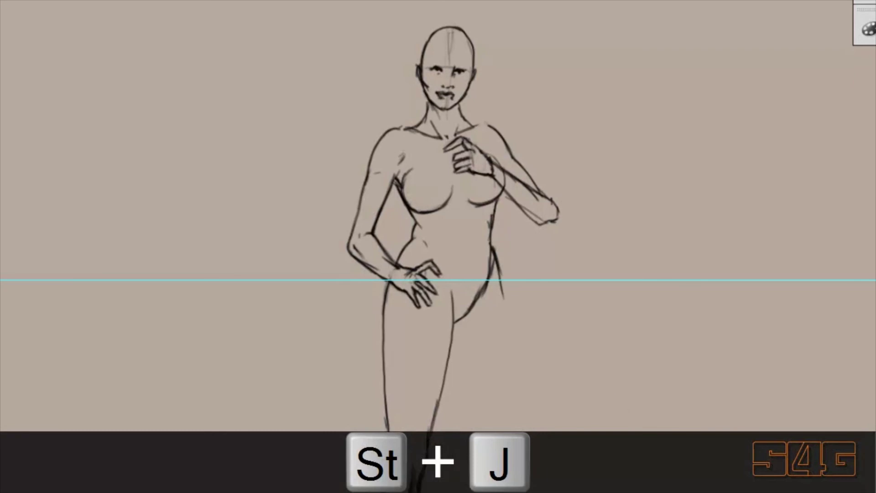
{"action": "left_click_drag", "start_coordinate": [457, 326], "coordinate": [428, 475]}
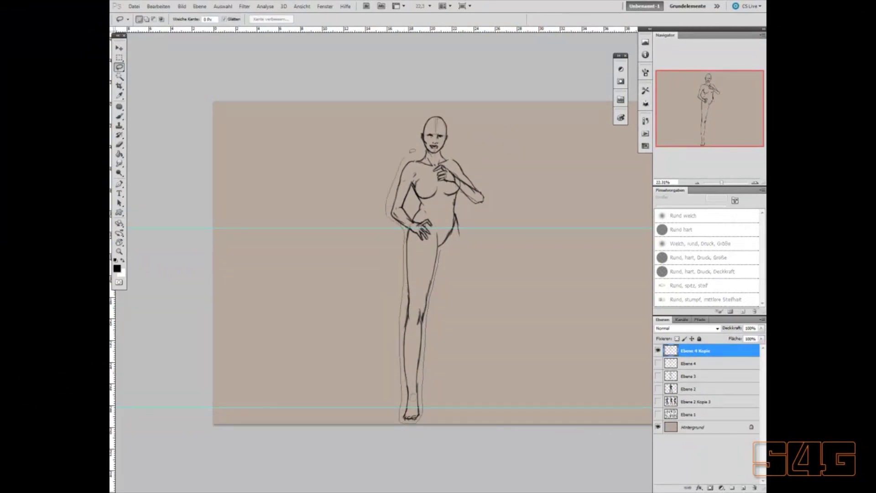
Close the lasso around the head and add the areas around both arms to the selection
{"action": "left_click_drag", "start_coordinate": [443, 106], "coordinate": [453, 137]}
{"action": "left_click_drag", "start_coordinate": [419, 117], "coordinate": [428, 110]}
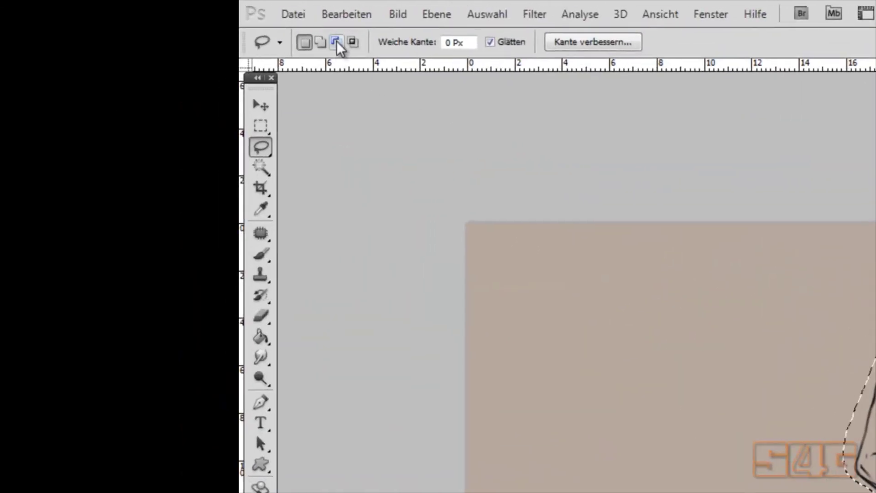
{"action": "left_click", "coordinate": [336, 43]}
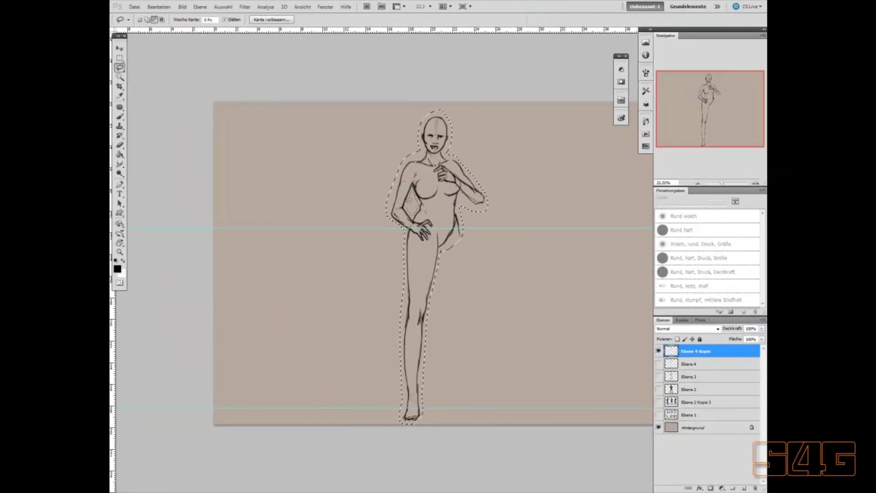
{"action": "left_click_drag", "start_coordinate": [410, 209], "coordinate": [407, 211]}
{"action": "mouse_move", "coordinate": [459, 197]}
{"action": "left_mouse_down"}
{"action": "mouse_move", "coordinate": [493, 204]}
{"action": "mouse_move", "coordinate": [441, 251]}
{"action": "left_mouse_up"}
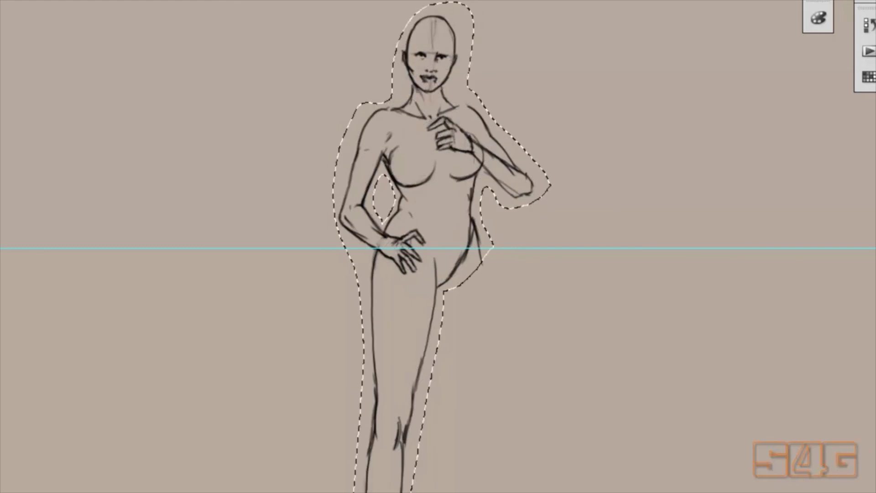
Place Puppet Warp pins on the hand, elbows, shoulders, waist, leg and face
{"action": "left_click", "coordinate": [401, 243]}
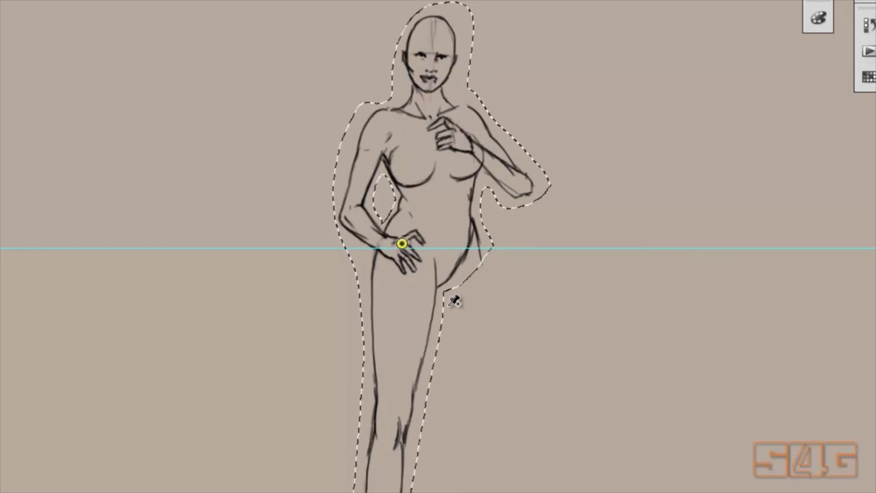
{"action": "left_click", "coordinate": [348, 210]}
{"action": "left_click", "coordinate": [379, 117]}
{"action": "left_click", "coordinate": [471, 111]}
{"action": "left_click", "coordinate": [522, 185]}
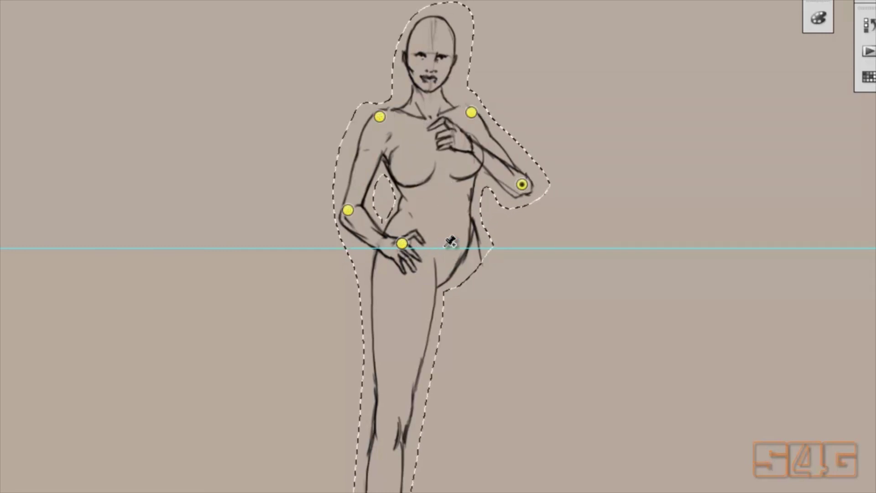
{"action": "left_click", "coordinate": [468, 229]}
{"action": "left_click", "coordinate": [387, 401]}
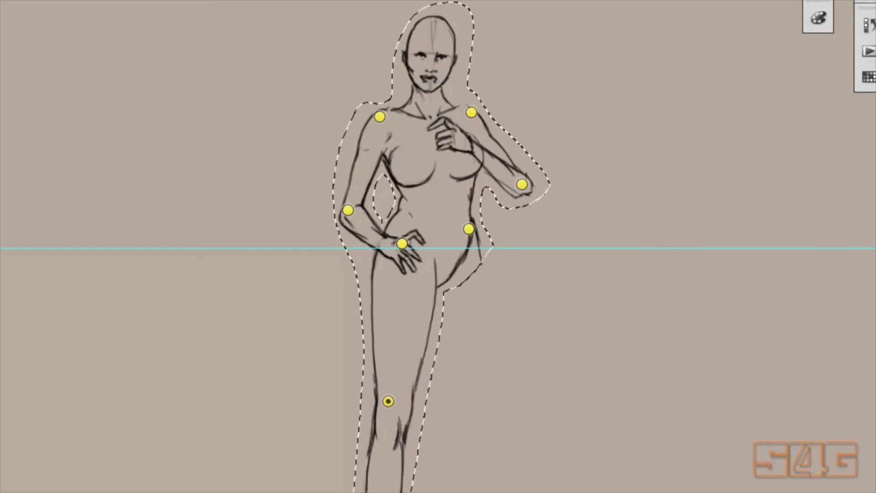
{"action": "left_click", "coordinate": [430, 61]}
Nudge the head, hand, elbows and shoulders, pull the waist inward, and apply the warp
{"action": "left_click_drag", "start_coordinate": [432, 63], "coordinate": [430, 66]}
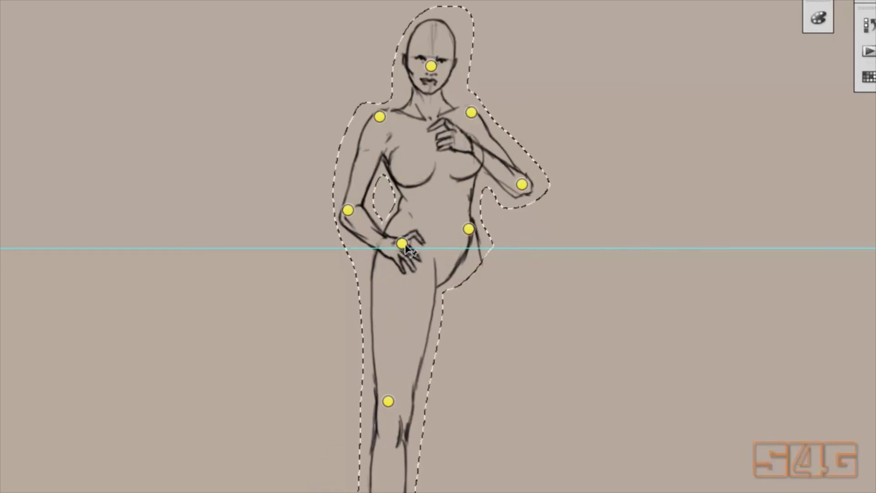
{"action": "left_click_drag", "start_coordinate": [401, 243], "coordinate": [397, 239]}
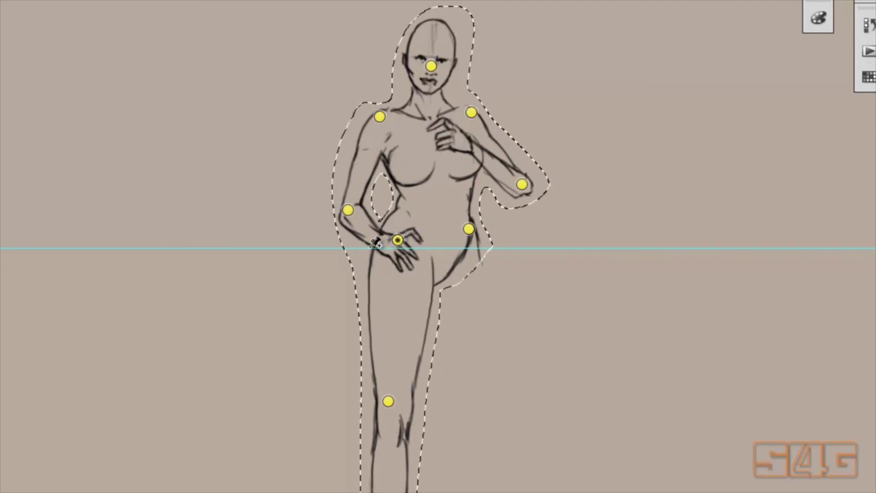
{"action": "left_click_drag", "start_coordinate": [348, 210], "coordinate": [344, 195]}
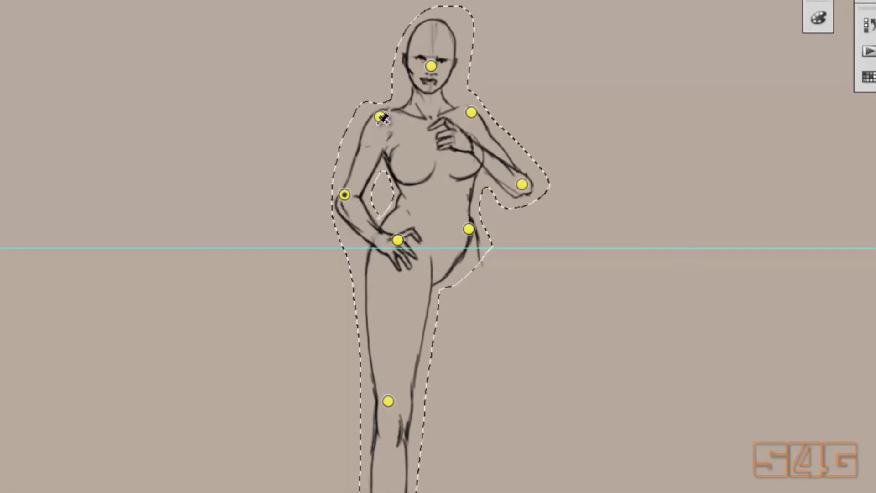
{"action": "left_click_drag", "start_coordinate": [379, 116], "coordinate": [383, 118]}
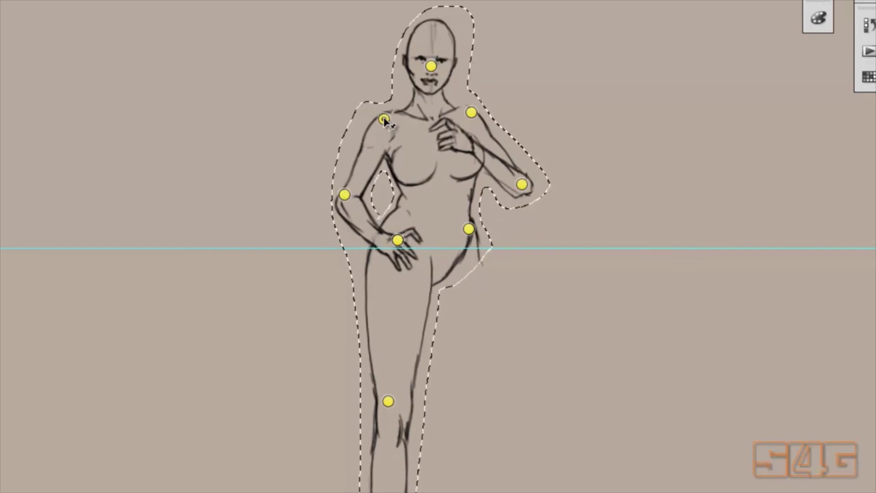
{"action": "left_click_drag", "start_coordinate": [386, 123], "coordinate": [383, 122]}
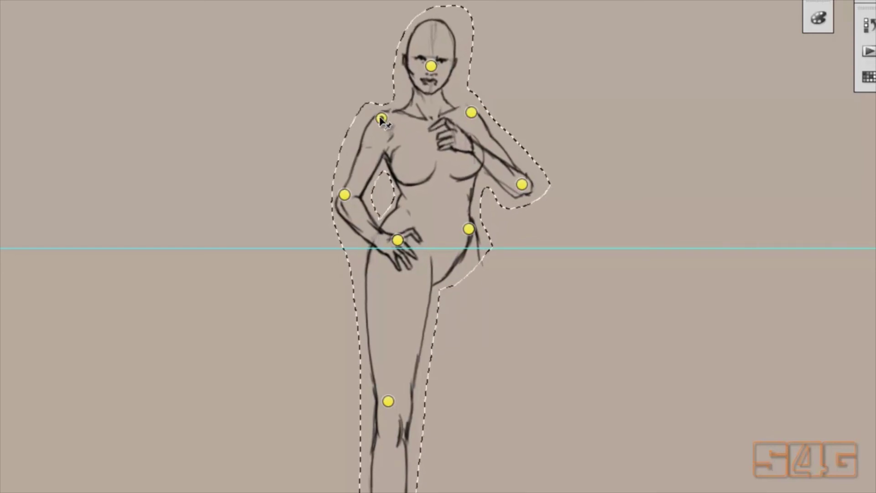
{"action": "left_click_drag", "start_coordinate": [474, 114], "coordinate": [472, 111]}
{"action": "left_click_drag", "start_coordinate": [523, 186], "coordinate": [514, 187]}
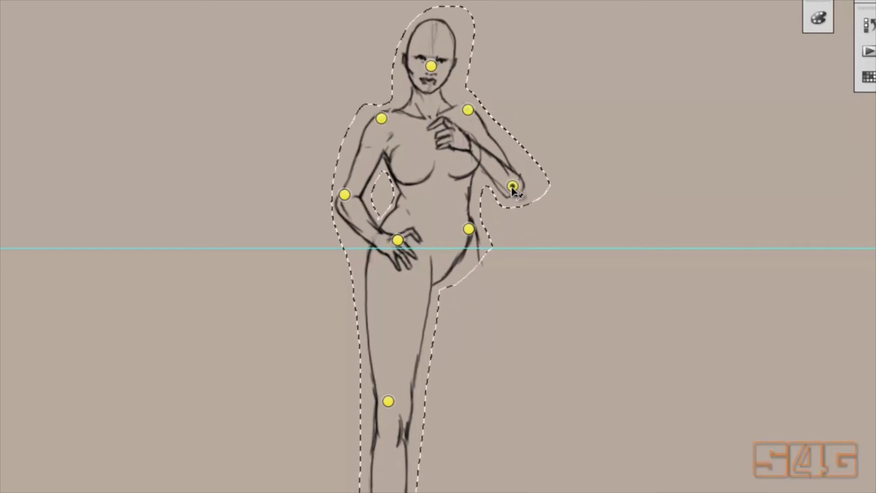
{"action": "left_click_drag", "start_coordinate": [468, 229], "coordinate": [455, 233]}
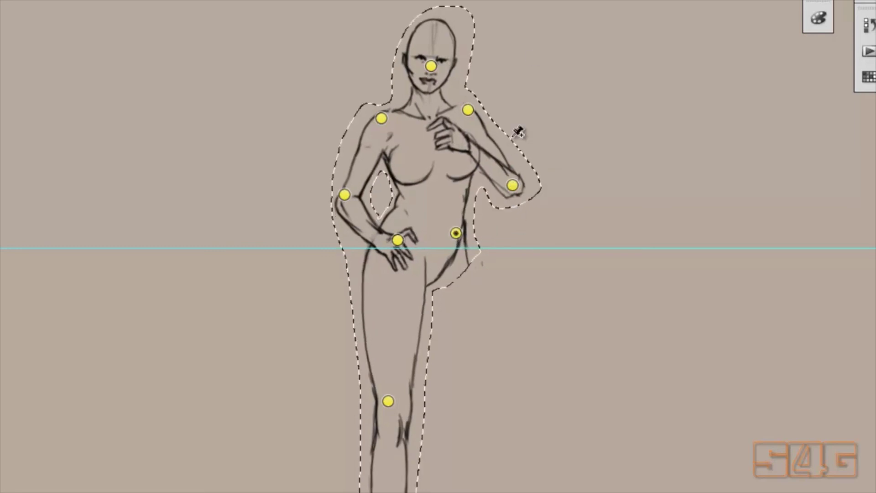
{"action": "key", "text": "Return"}
{"action": "left_click_drag", "start_coordinate": [501, 211], "coordinate": [498, 208]}
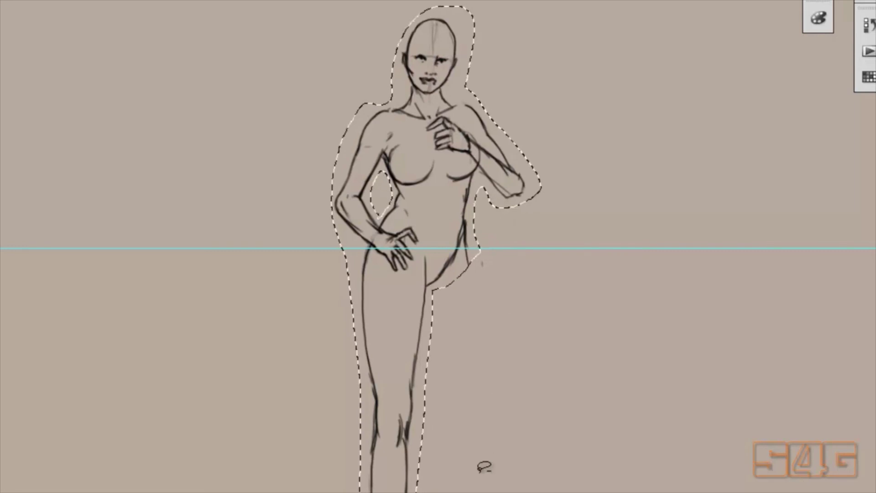
Deselect the warped figure and switch back to the Brush tool
{"action": "key", "text": "ctrl+d"}
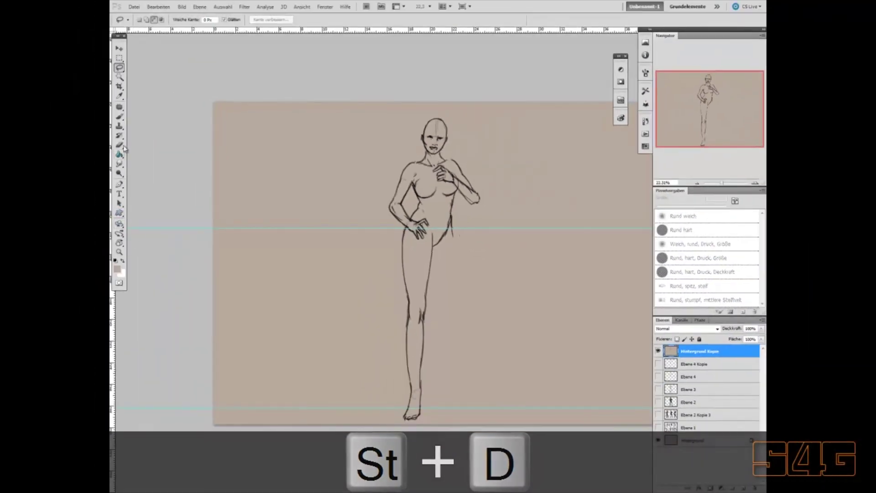
{"action": "left_click", "coordinate": [121, 118]}
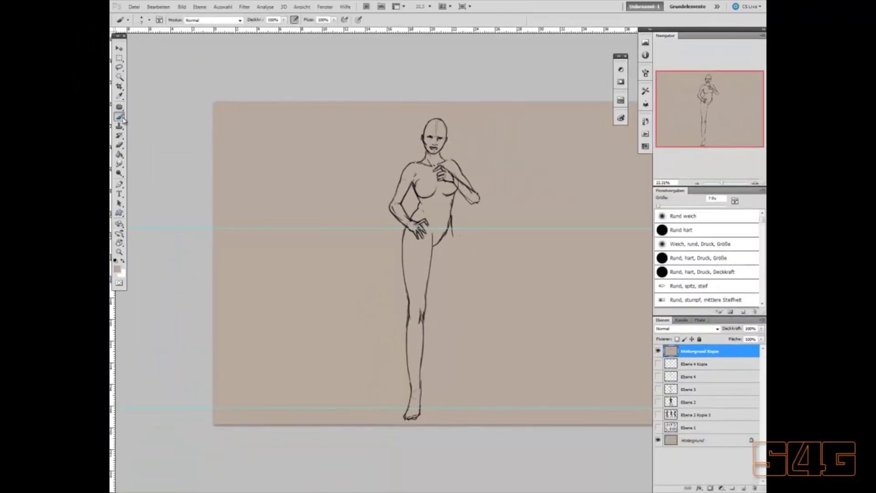